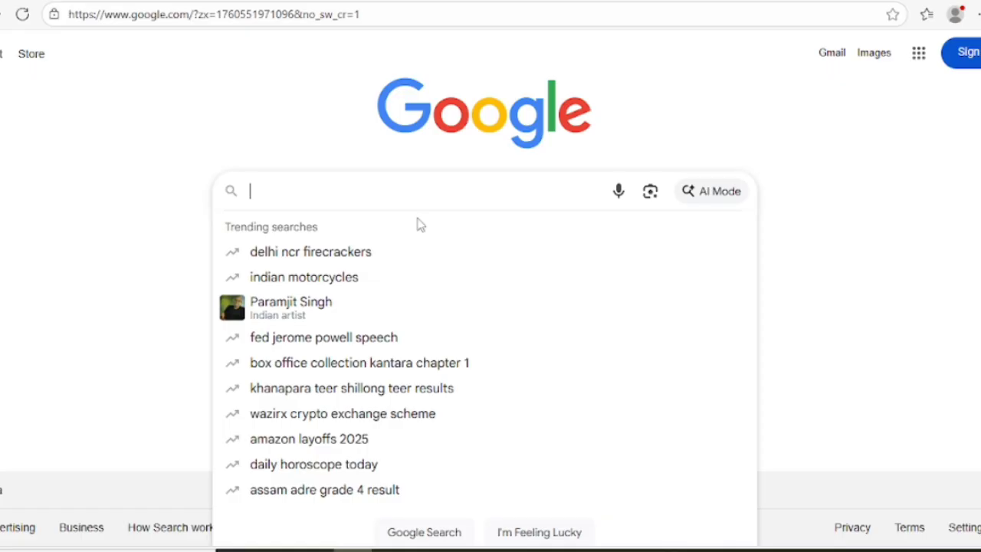
Search Google for 'GPSC OJAS' and open the official Ojas GPSC website from the results
type("GP")
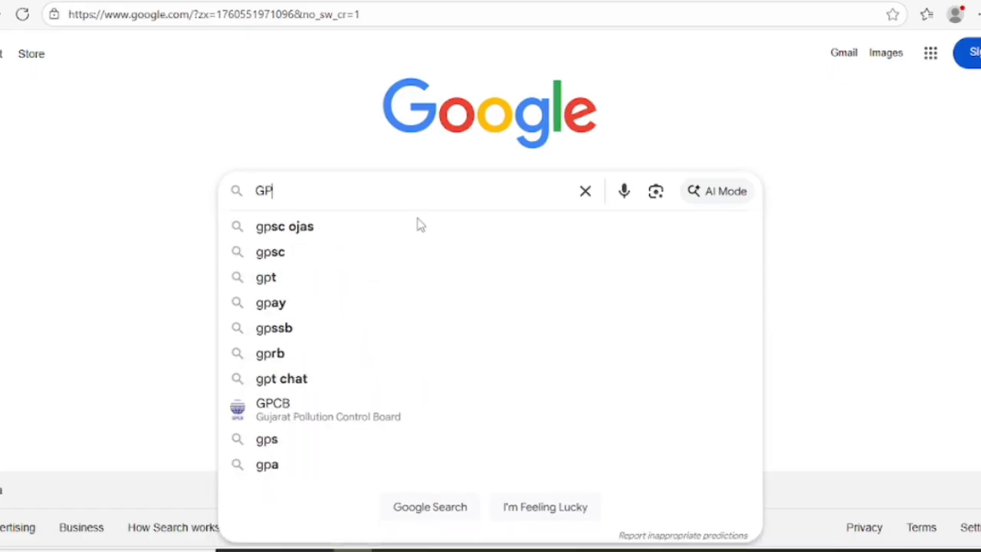
type("SC OJAS")
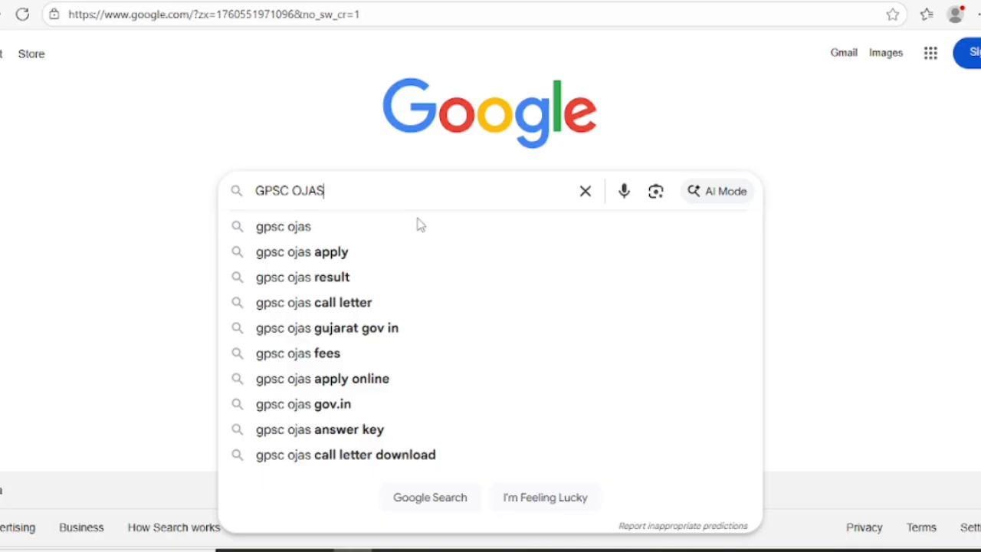
key("Return")
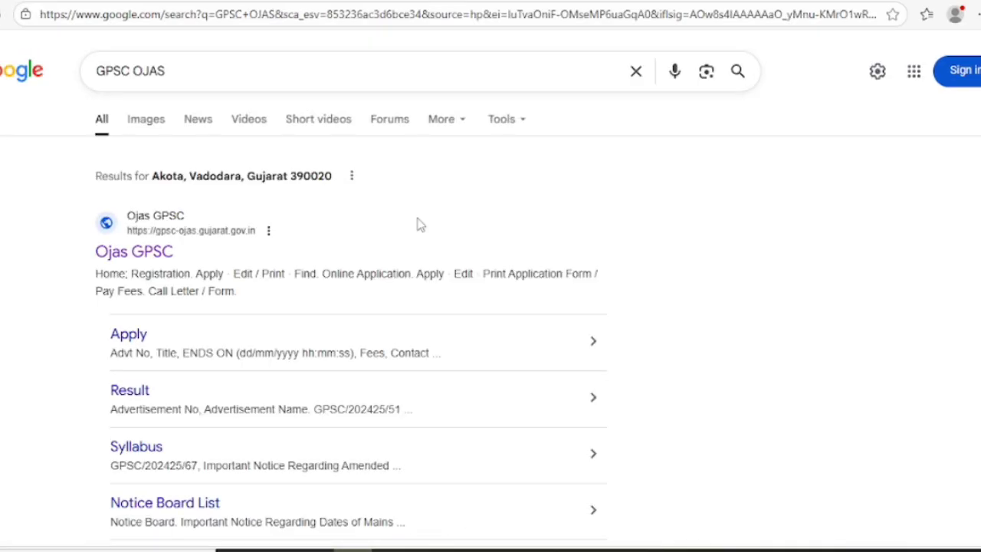
left_click(125, 259)
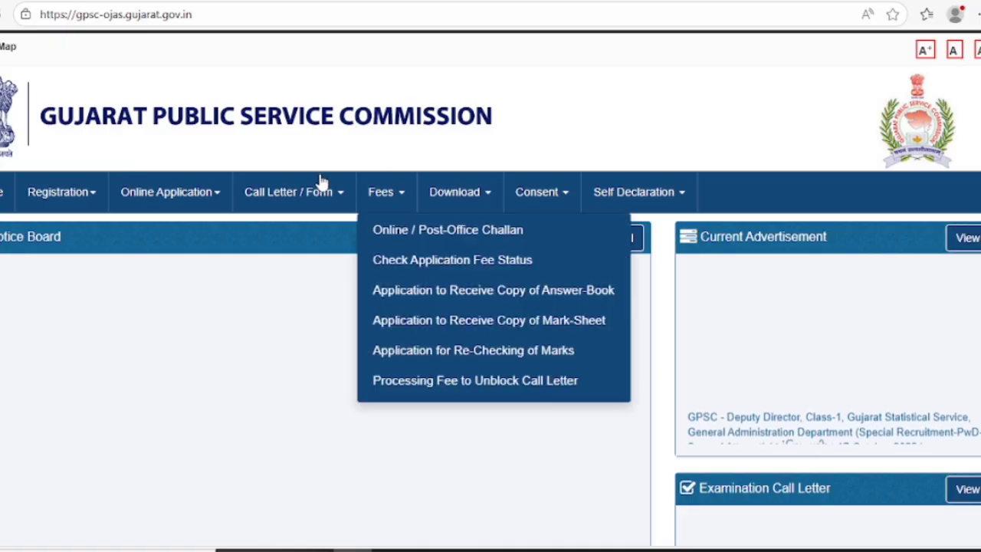
Open the current advertisements list under Online Application and scroll to State Tax Inspector, Class-3
mouse_move(142, 184)
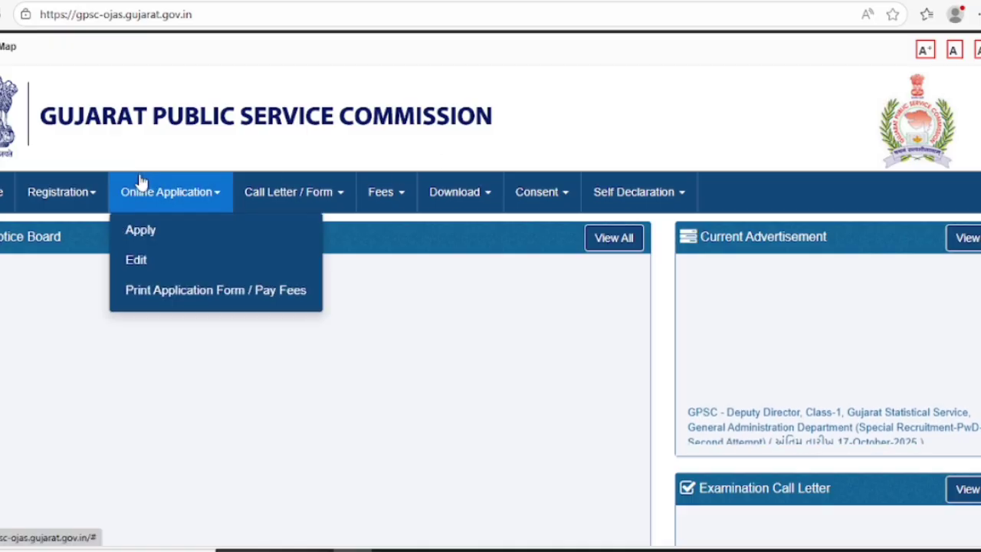
left_click(141, 231)
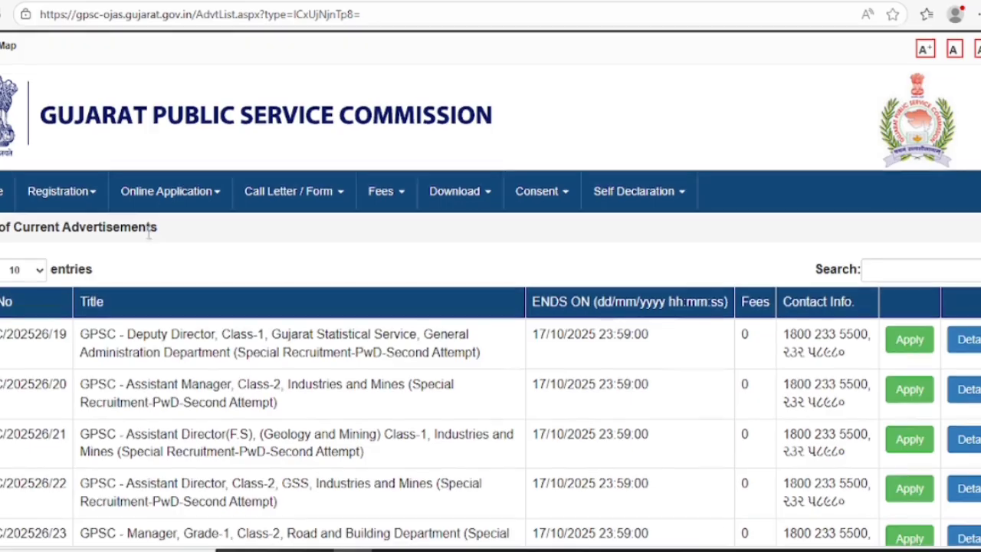
scroll(149, 238, "down", 2)
scroll(154, 244, "down", 3)
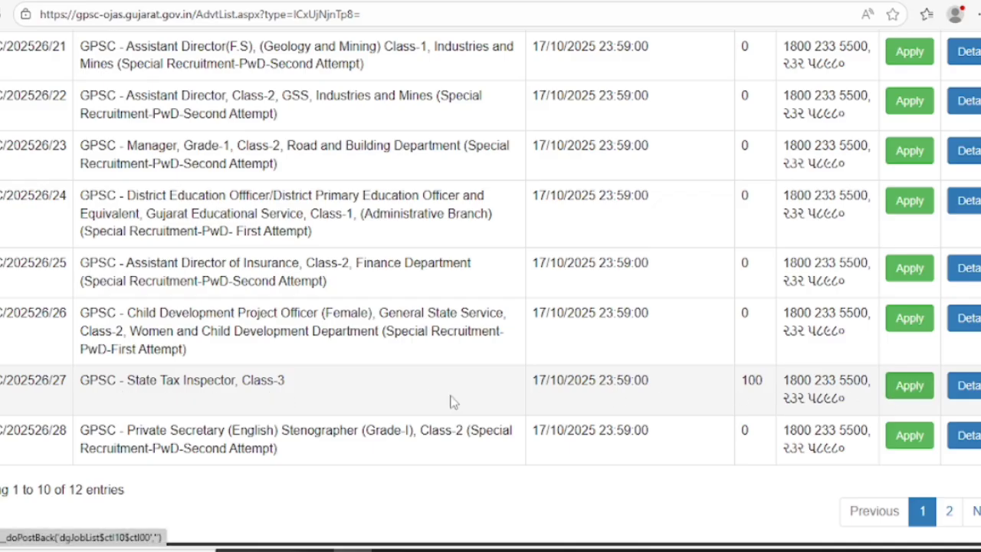
Apply for State Tax Inspector, Class-3 and choose Apply Now on its advertisement details
left_click(910, 387)
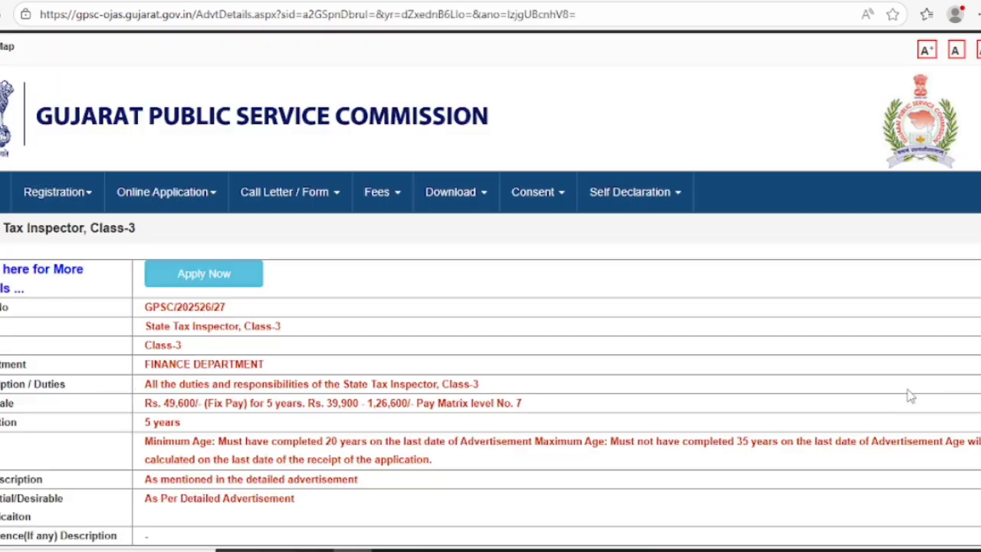
scroll(330, 268, "down", 1)
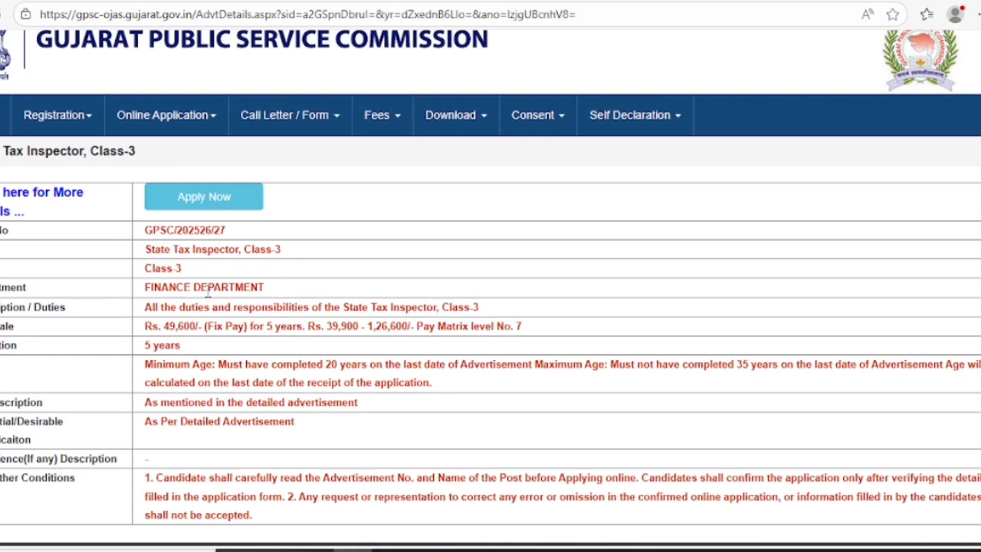
left_click(198, 202)
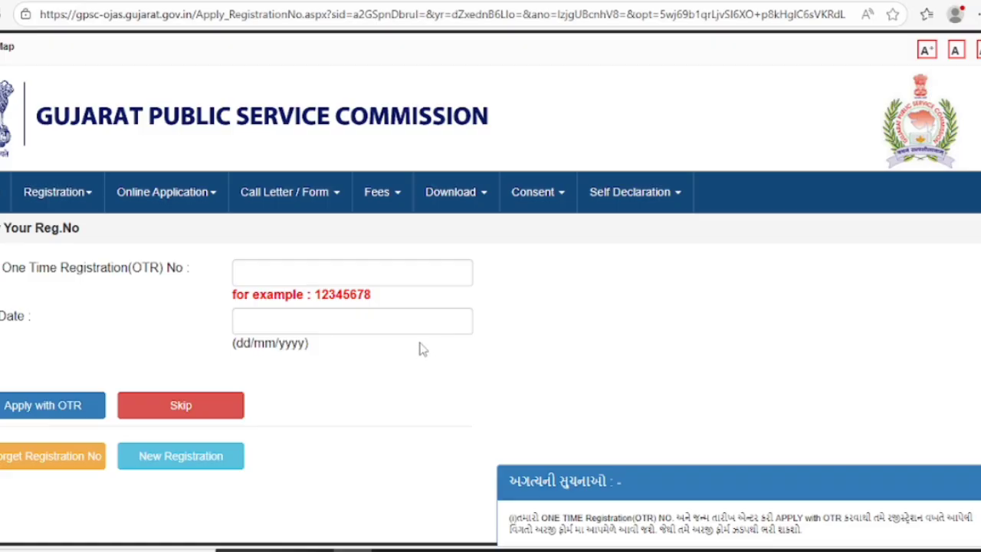
Skip the One Time Registration login, leaving OTR number and birth date blank
left_click(250, 268)
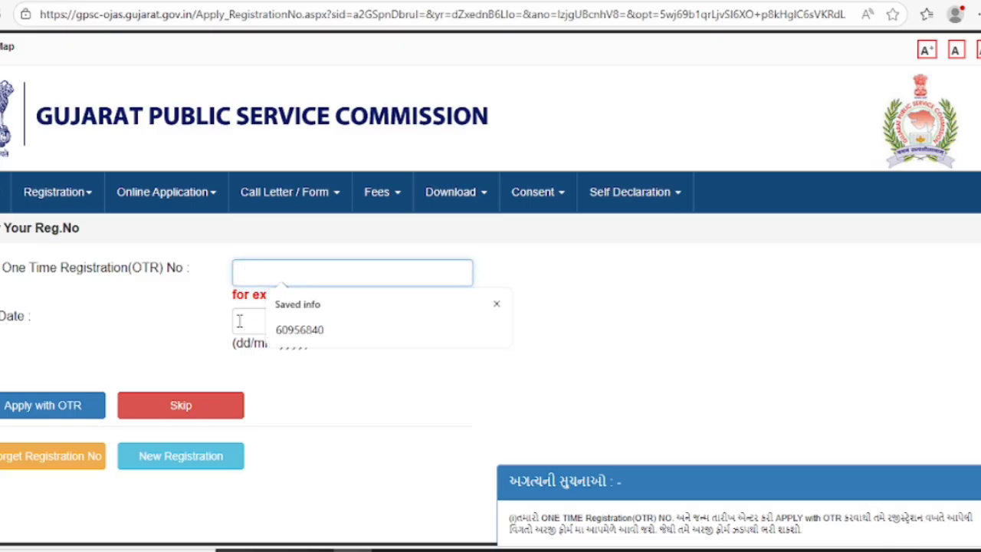
left_click(241, 319)
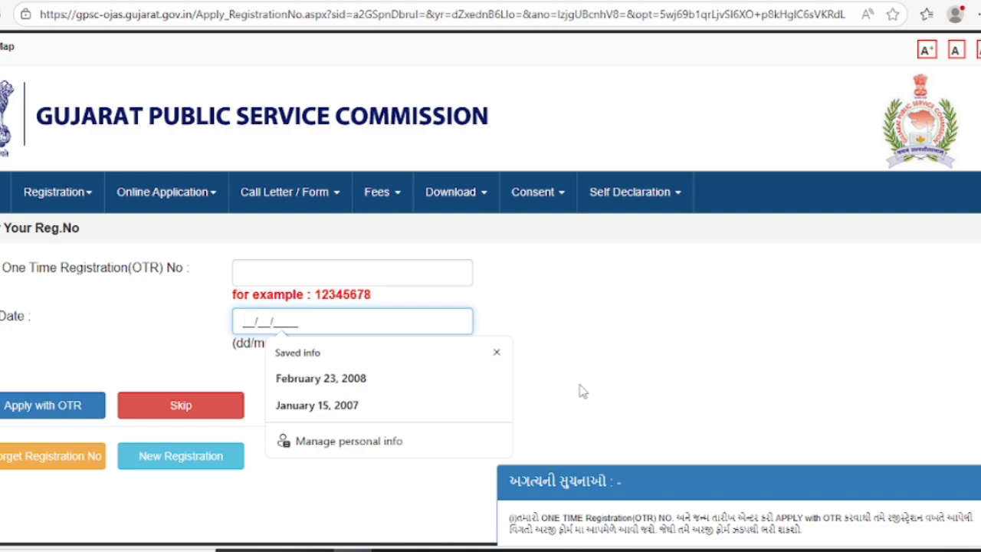
left_click(497, 352)
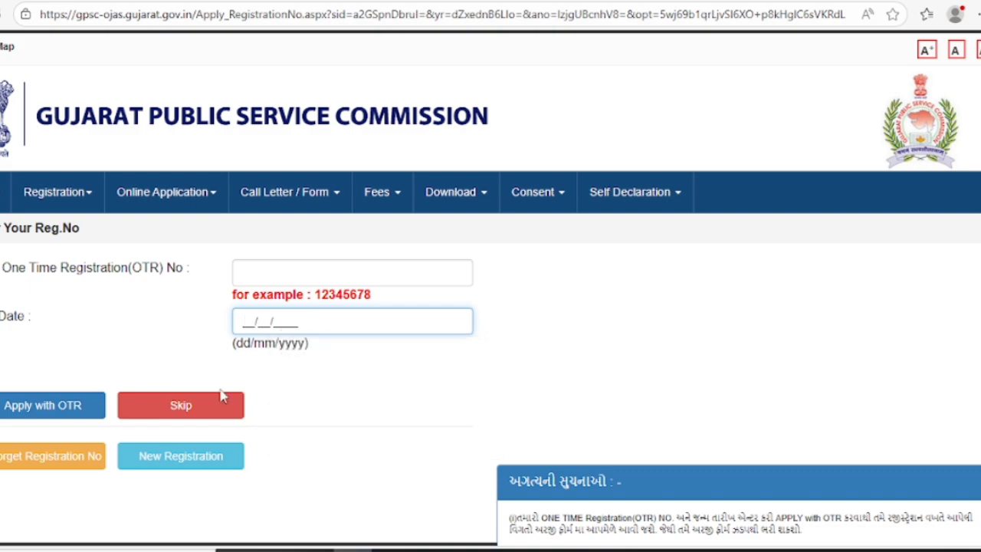
left_click(181, 407)
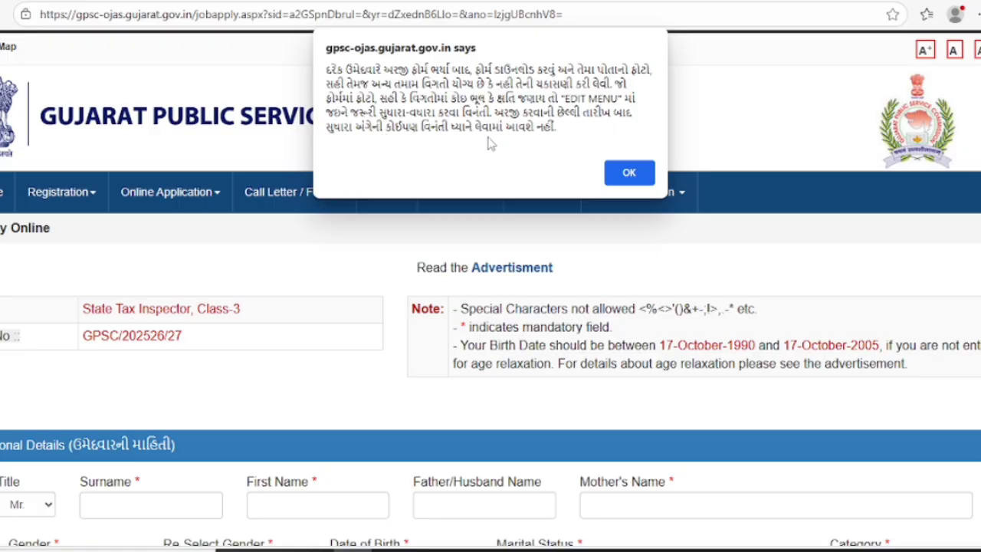
Dismiss the instructions alert and enter the candidate's surname and first name
left_click(629, 173)
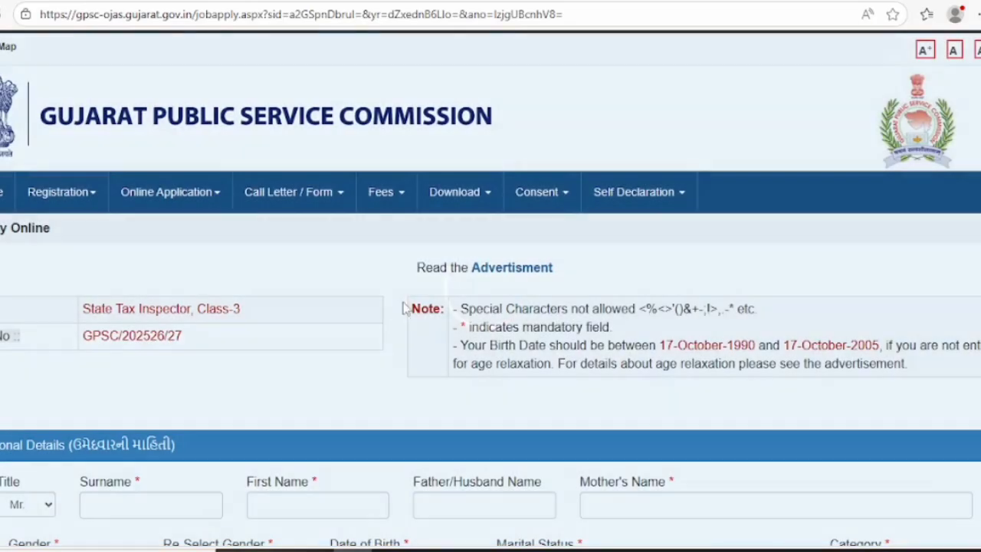
scroll(376, 296, "down", 3)
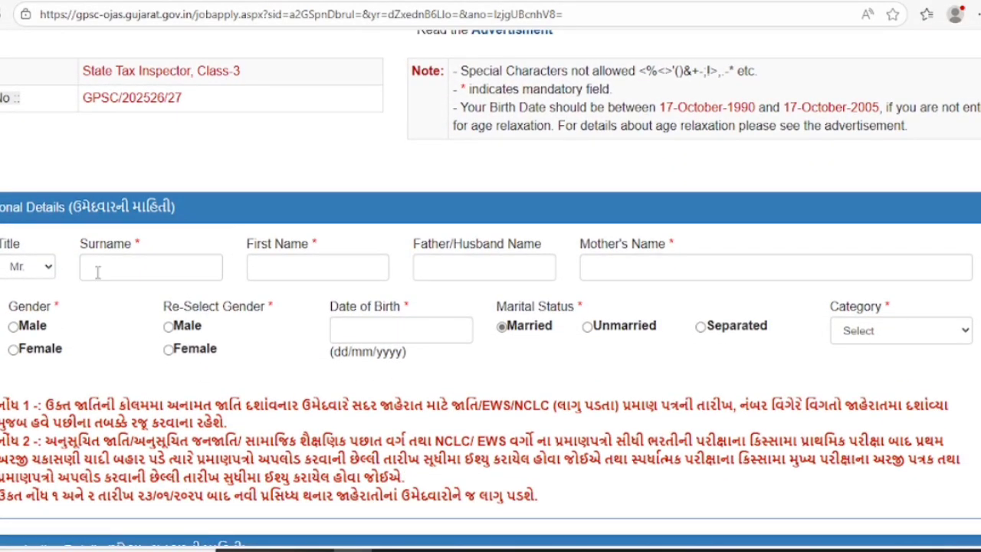
left_click(97, 272)
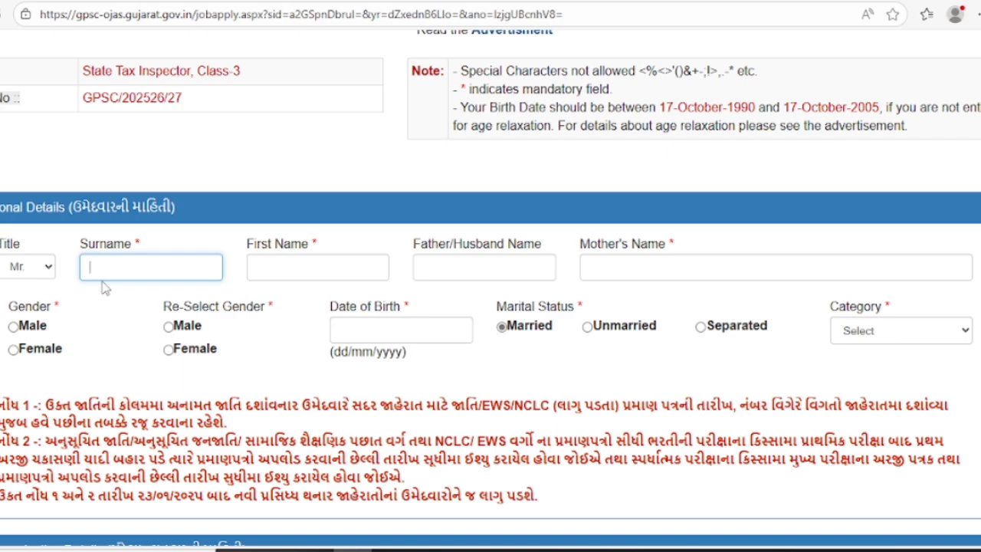
scroll(144, 272, "down", 1)
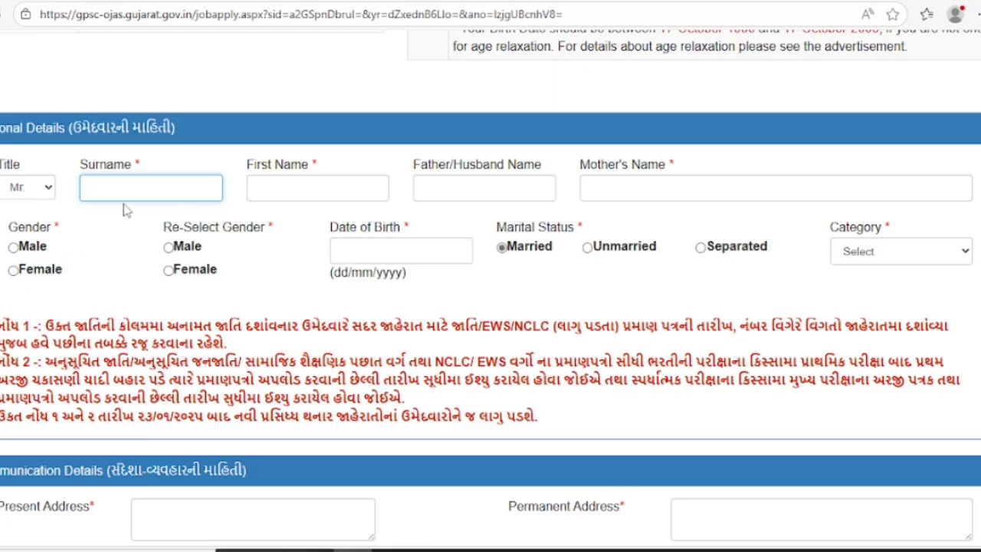
left_click(291, 188)
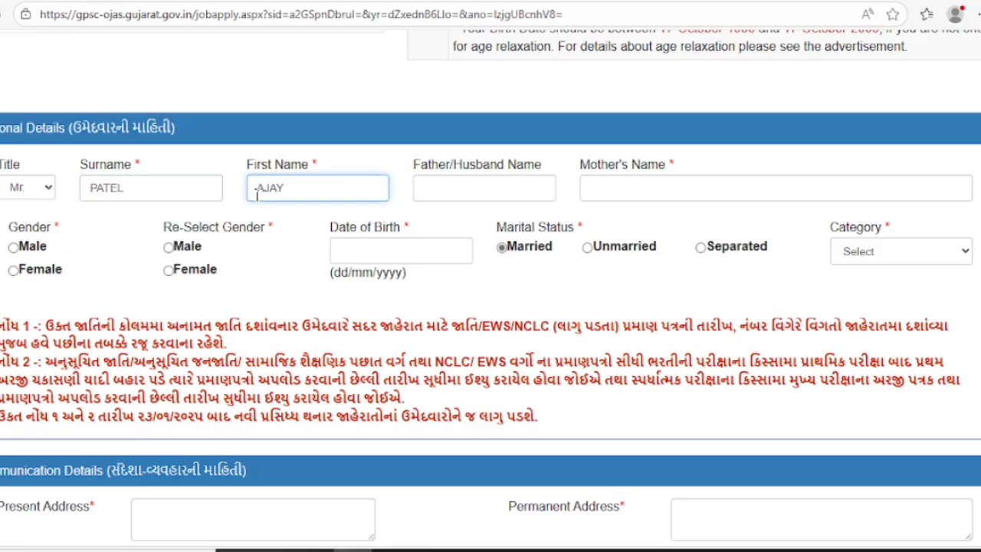
left_click(141, 196)
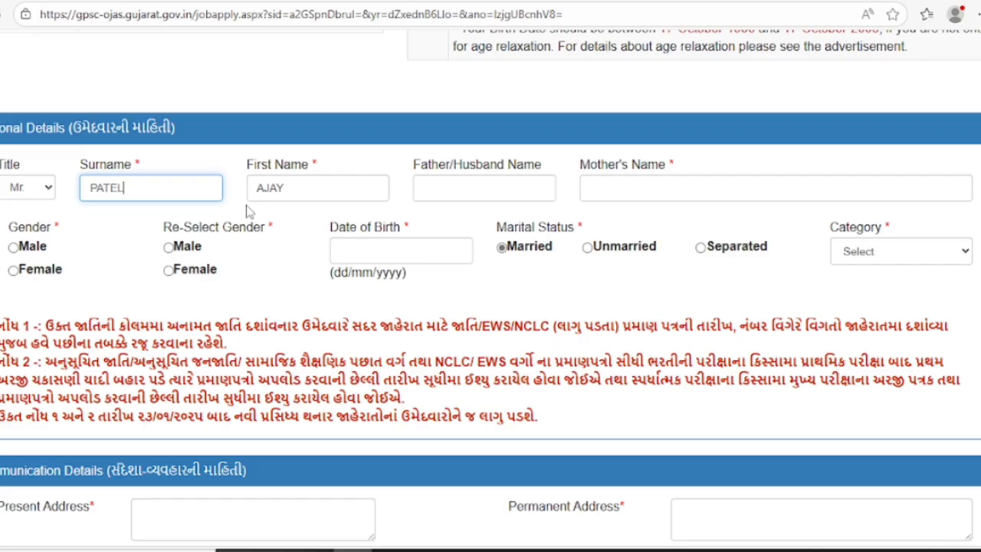
left_click(320, 192)
Enter the father's/husband's name and the mother's name
left_click(454, 198)
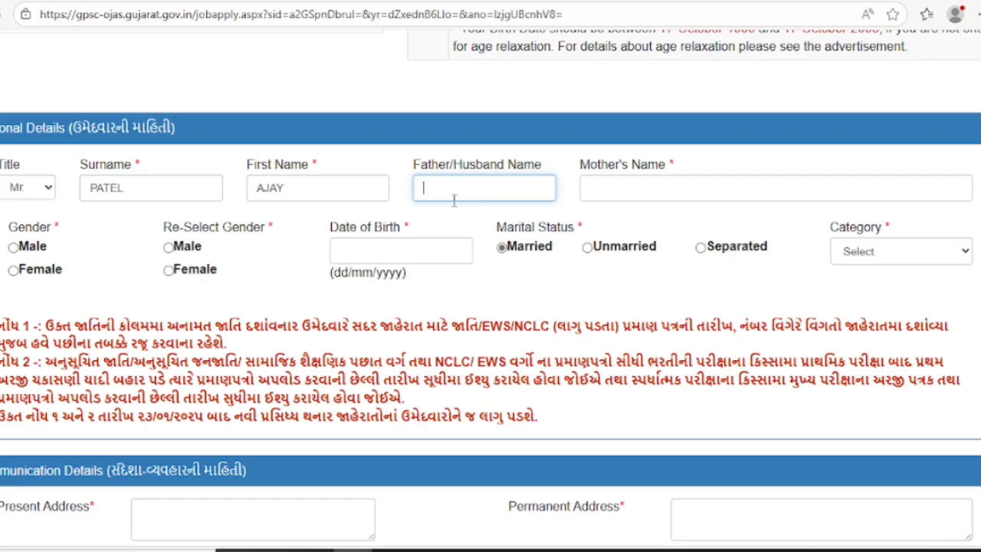
type("VINOD")
key("Tab")
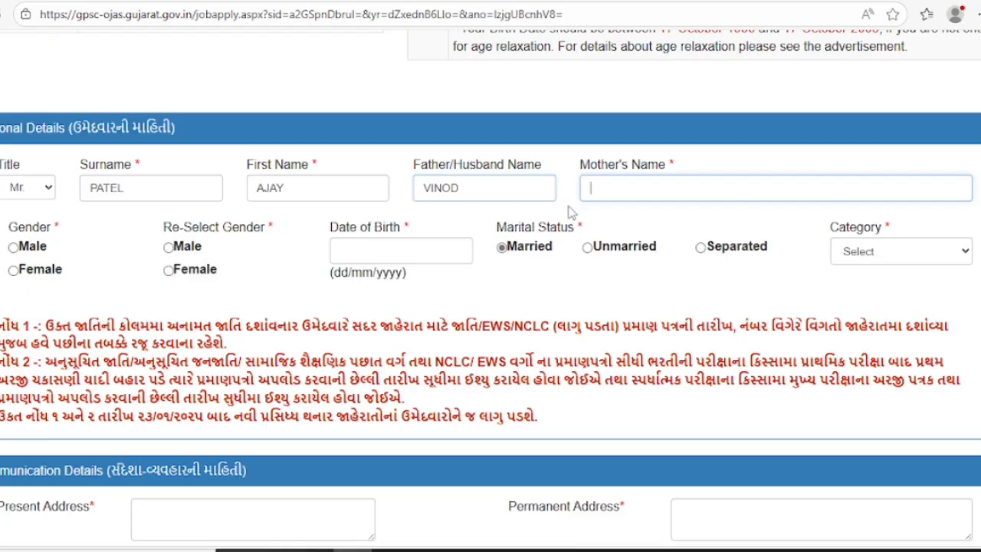
left_click(477, 187)
left_click(643, 206)
left_click(638, 190)
type("VINABEN")
key("Tab")
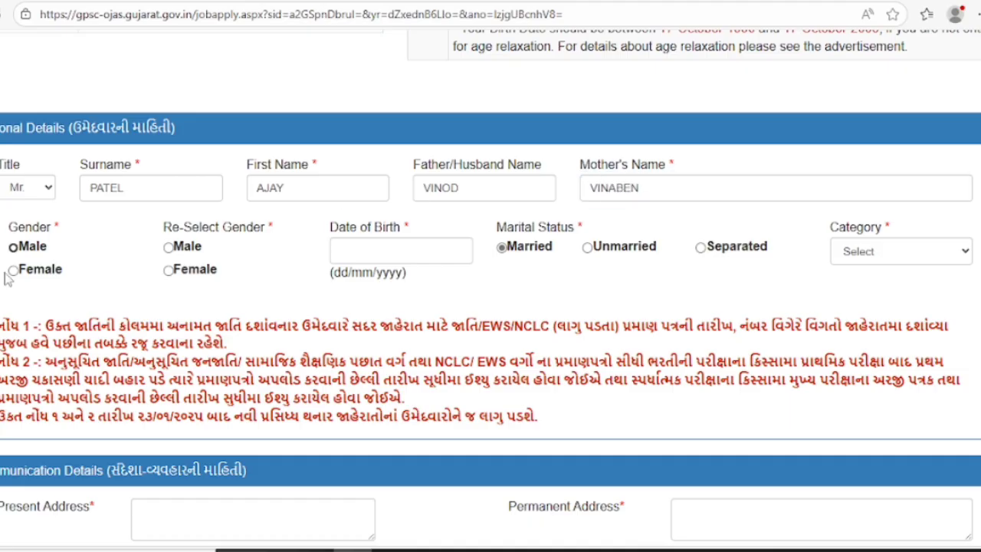
Set gender to Male, birth date 10/05/1991 and category ST
left_click(13, 248)
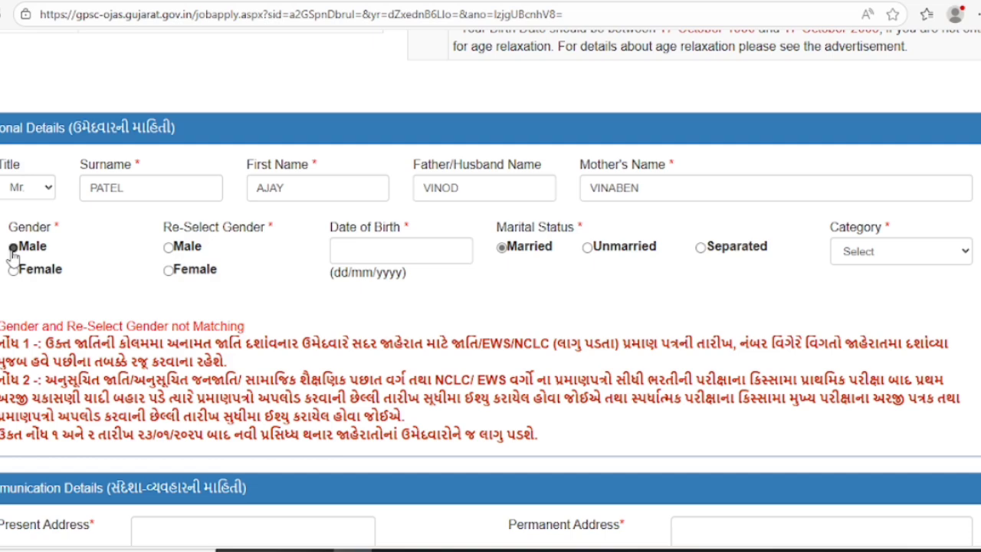
left_click(168, 247)
left_click(338, 251)
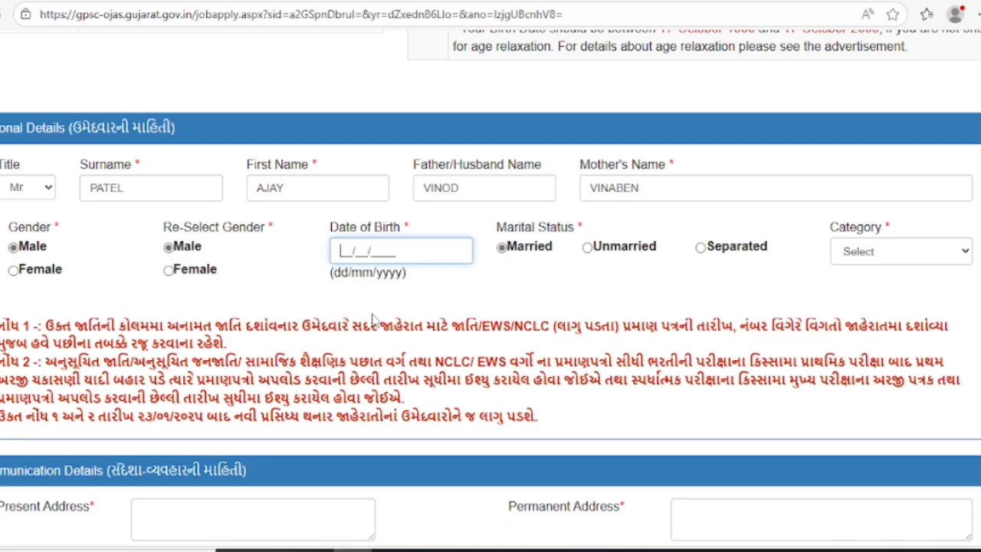
type("10/05/1991")
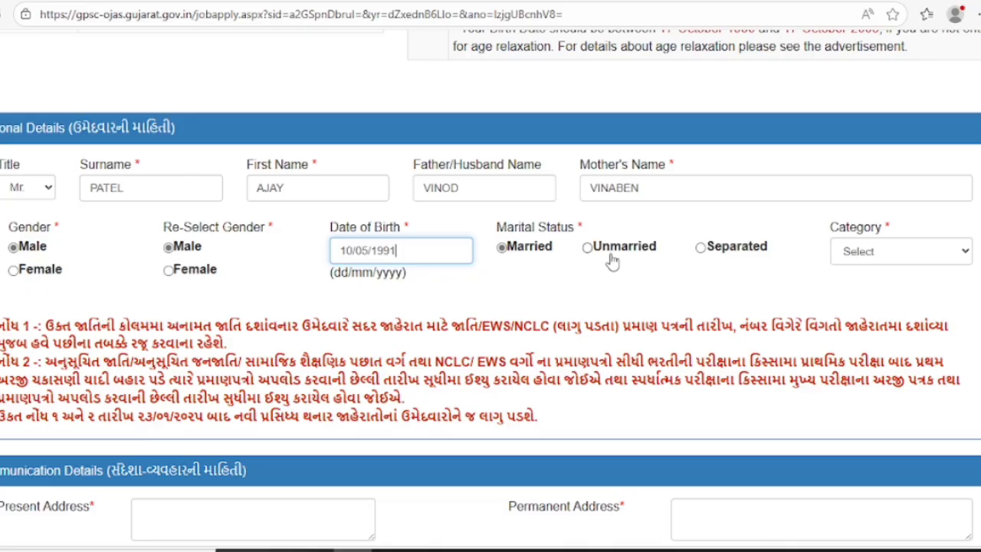
left_click(846, 261)
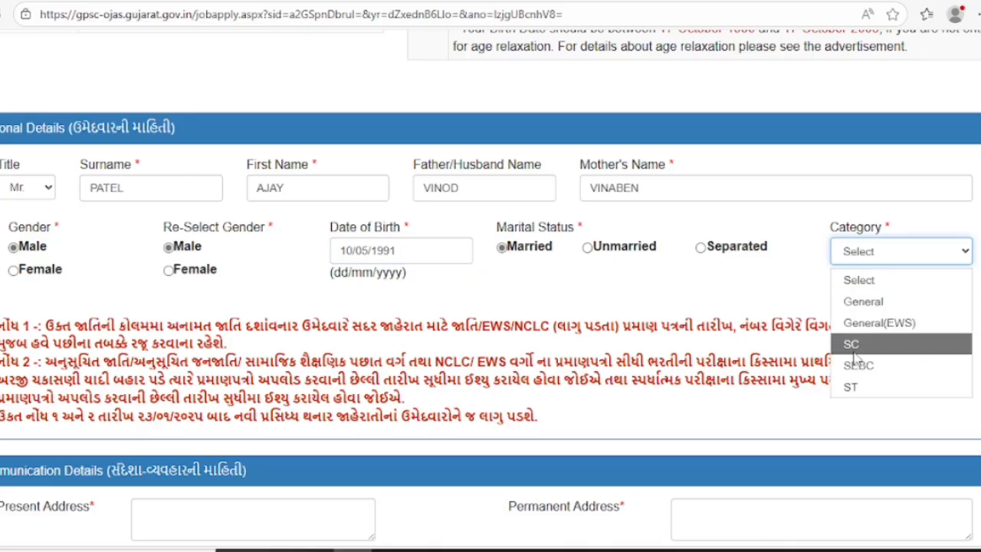
left_click(868, 387)
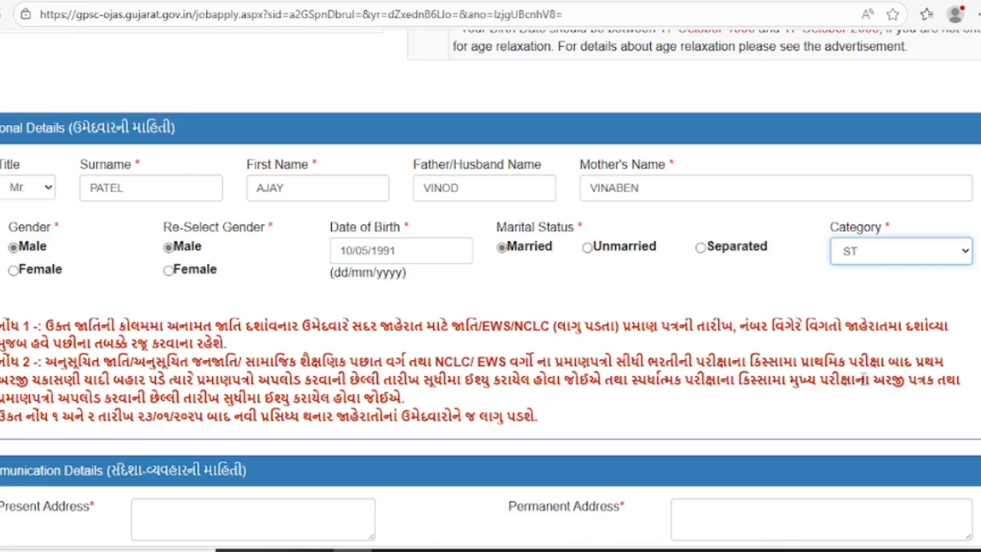
left_click(878, 259)
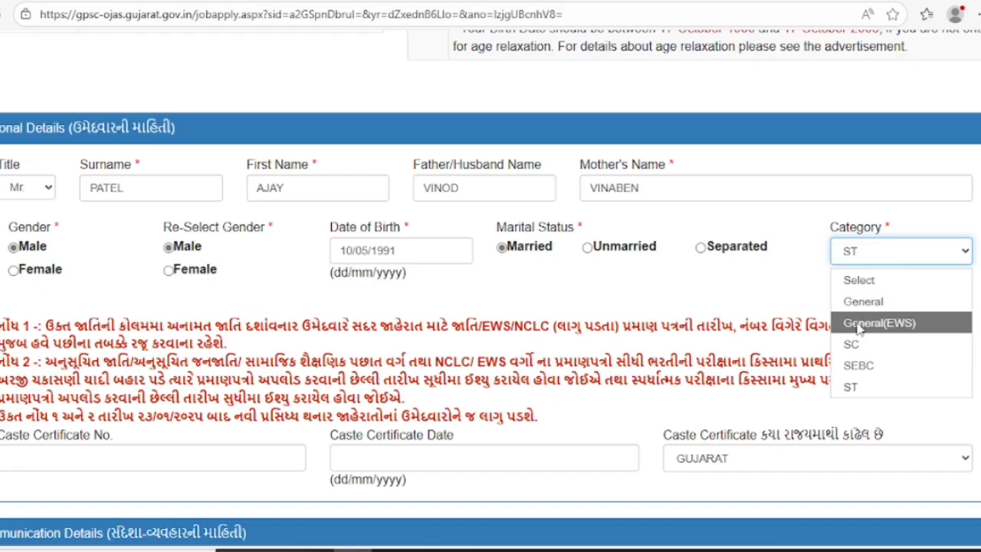
left_click(855, 386)
scroll(402, 310, "down", 1)
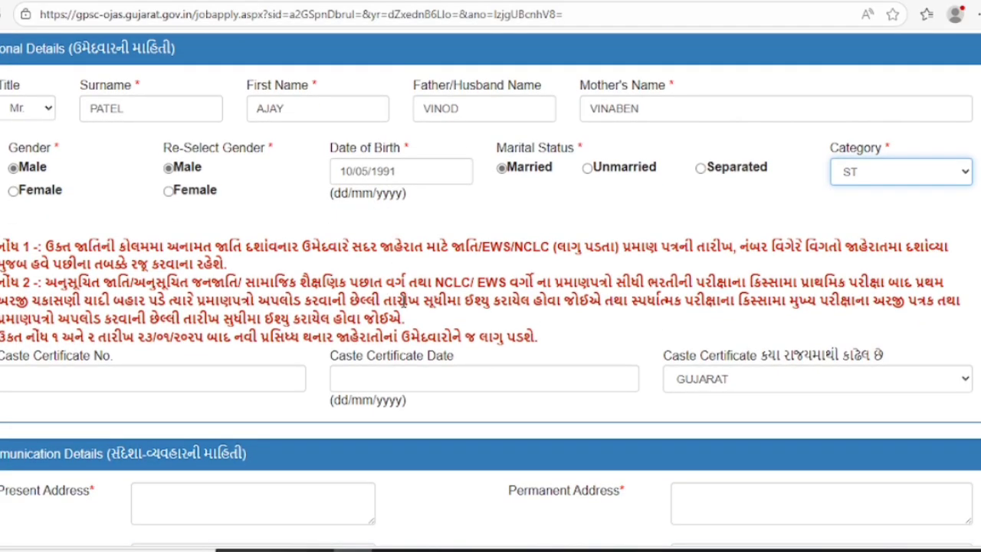
Enter the caste certificate number, date 05/06/2009 and issuing state GUJARAT
left_click(25, 384)
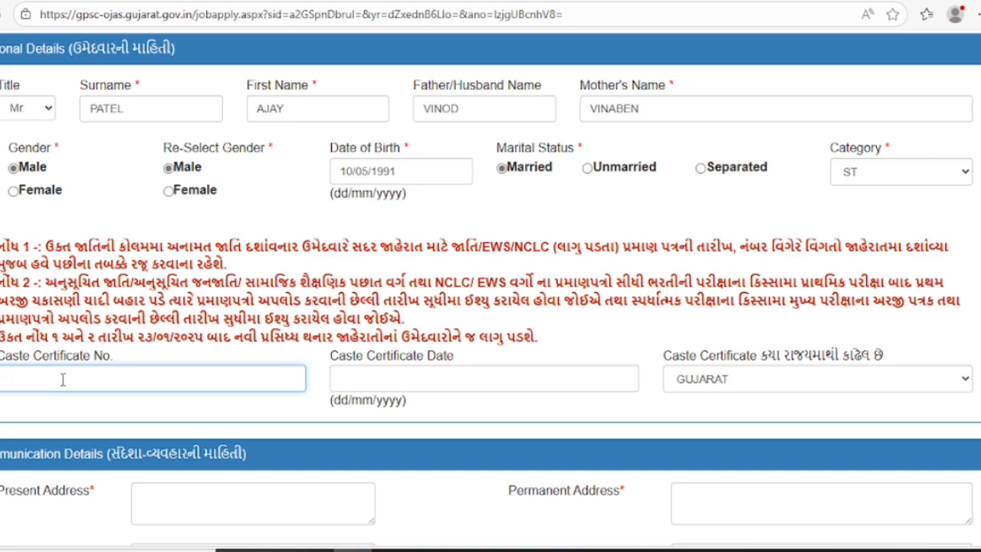
type("234")
left_click(336, 378)
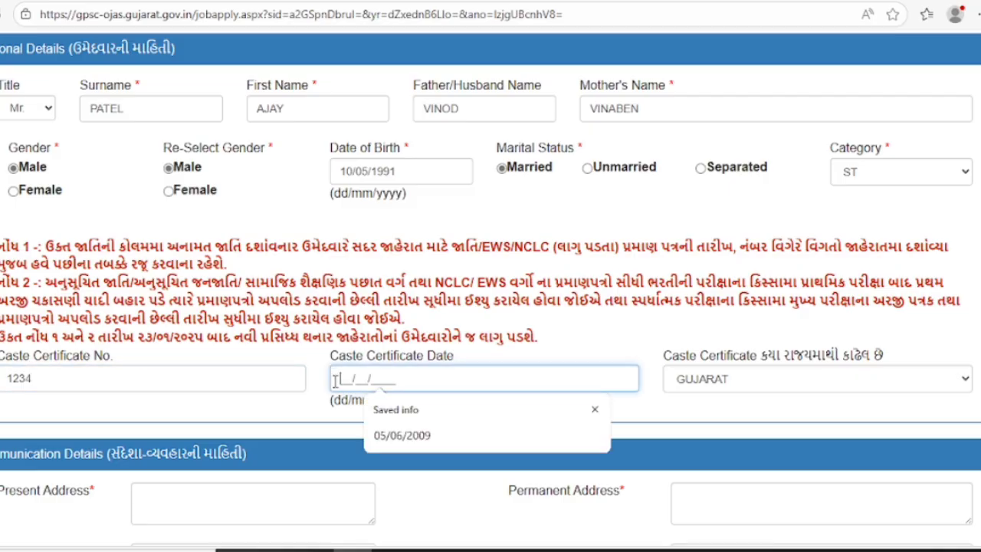
left_click(409, 440)
left_click(722, 387)
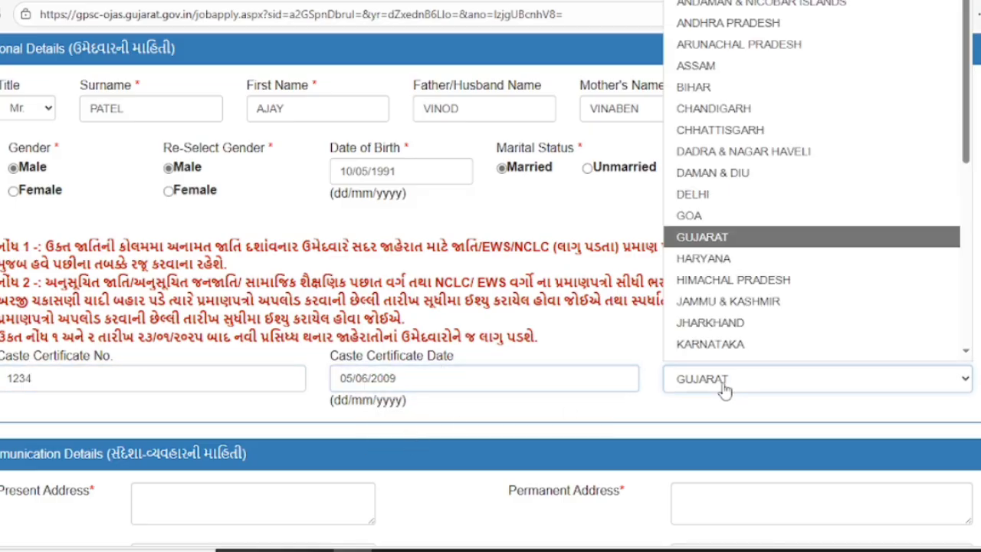
left_click(712, 222)
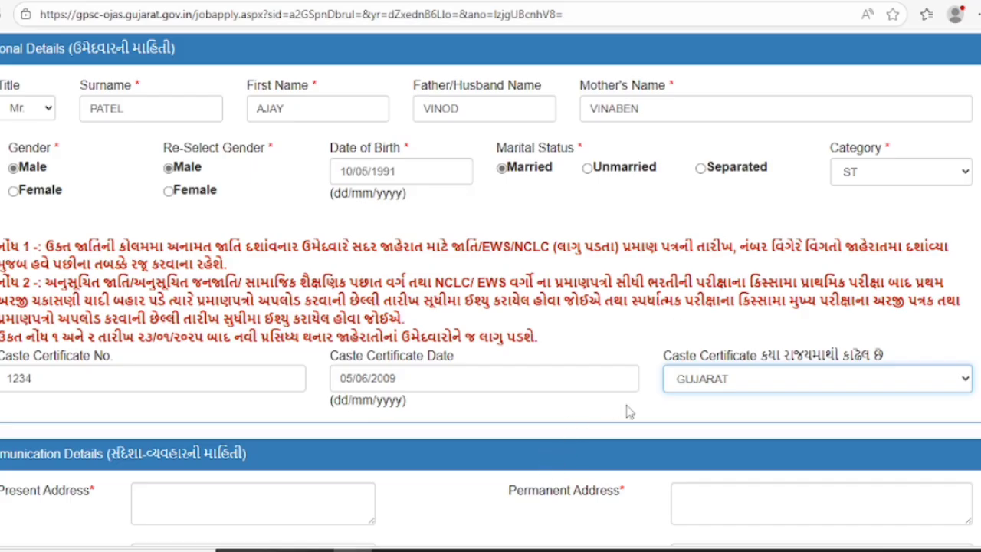
scroll(698, 368, "down", 1)
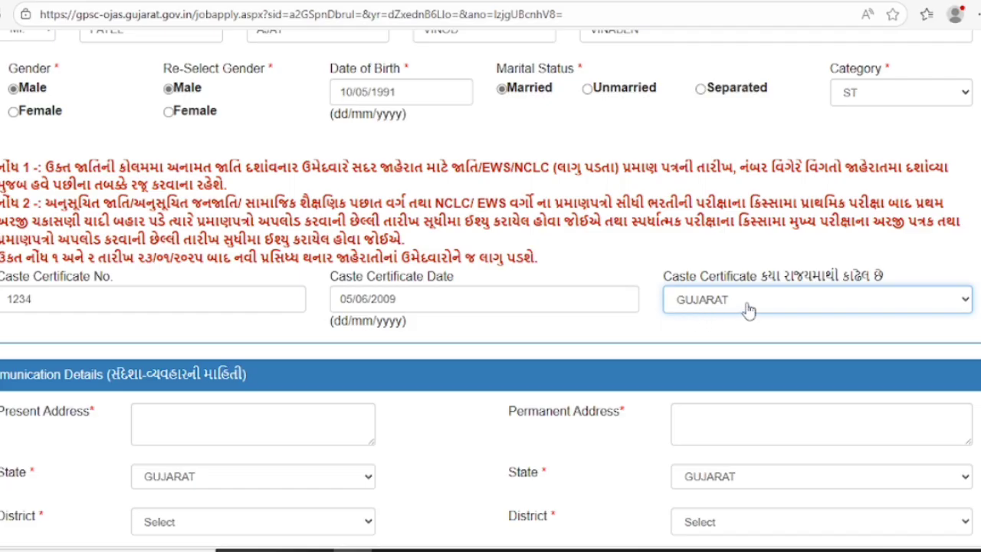
Type the candidate's present address and set its district and taluka to ANAND
scroll(265, 360, "down", 2)
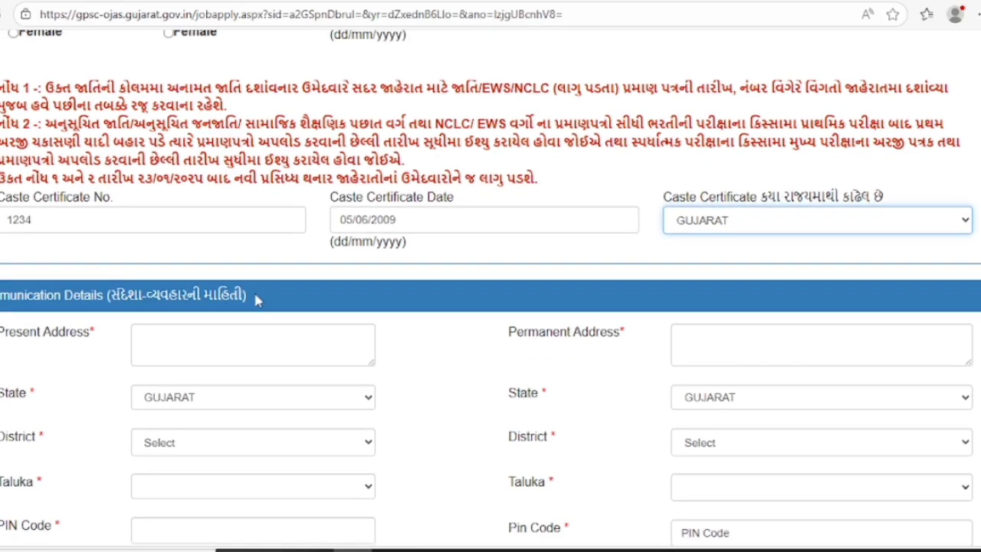
left_click(166, 255)
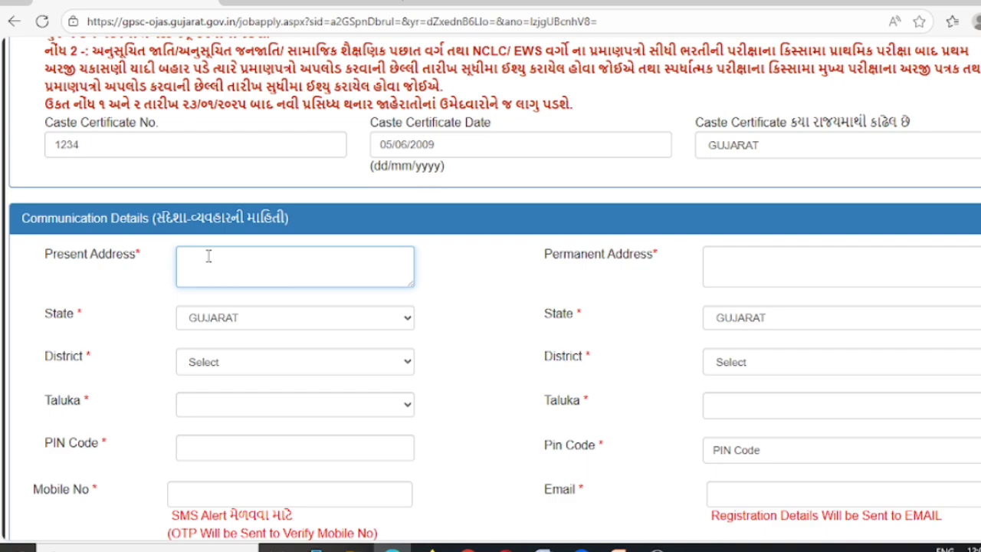
type("NAND TA. ANAND DIST")
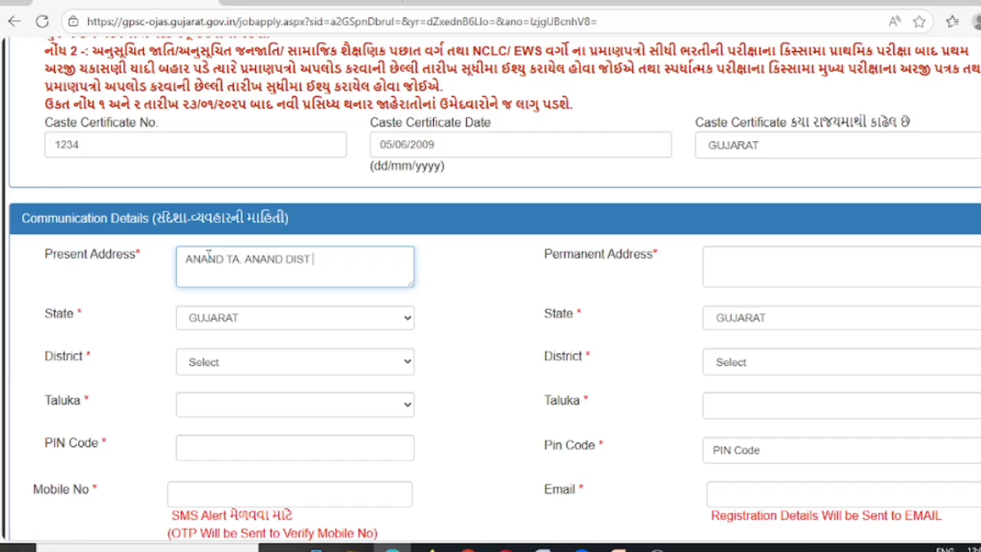
type(" ANANSD")
type("S")
key("BackSpace")
type("D")
left_click(273, 368)
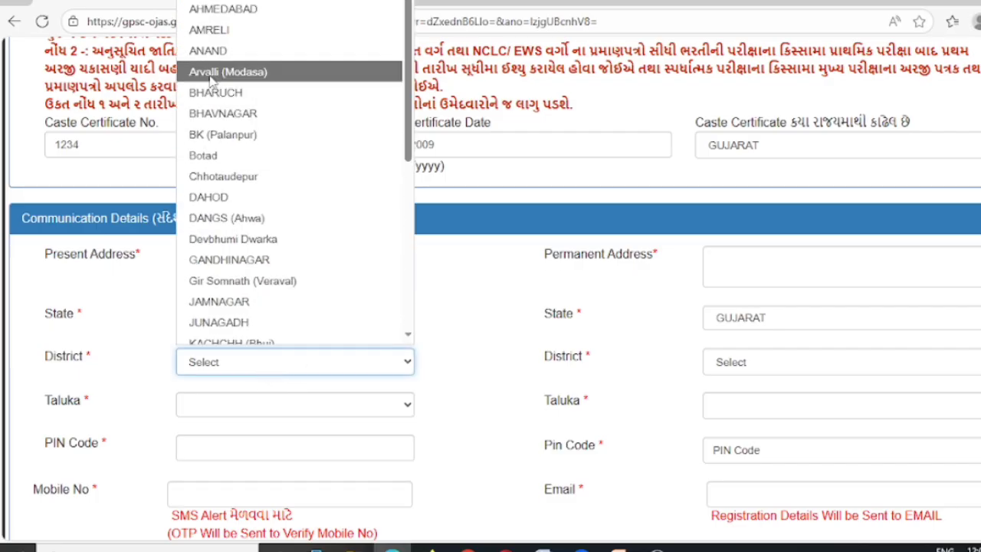
left_click(208, 50)
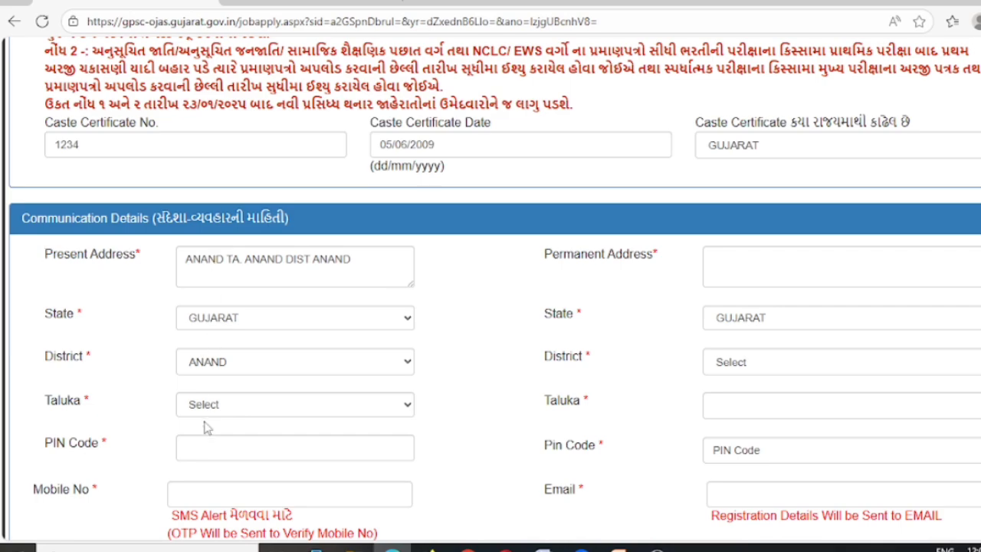
left_click(217, 403)
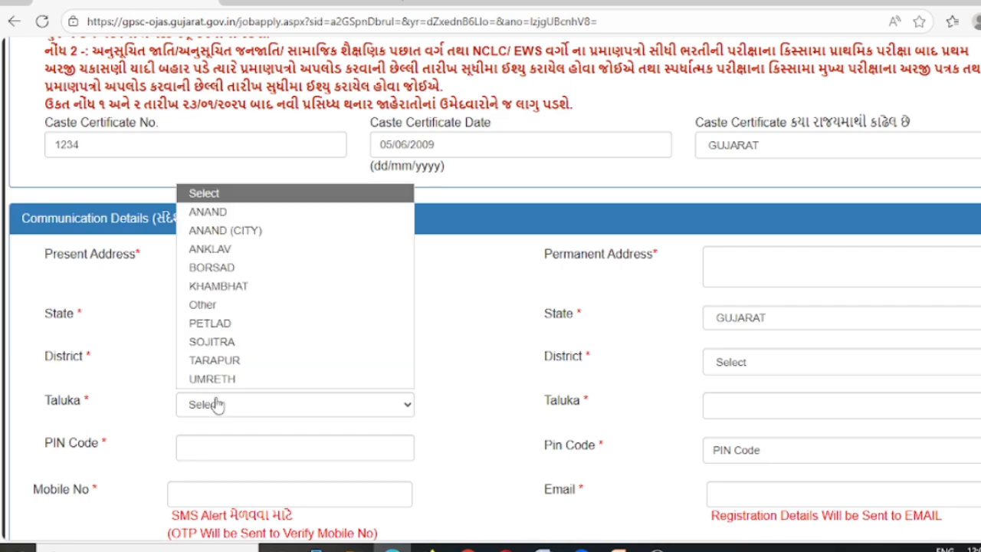
left_click(201, 209)
left_click(205, 446)
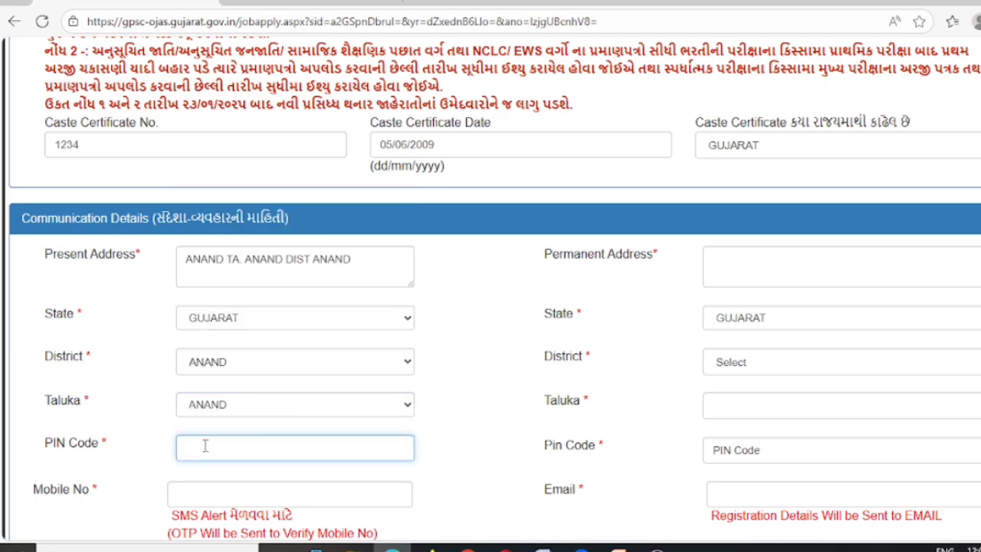
Enter the present PIN code and the mobile number, then re-type the mobile number
type("12345")
scroll(299, 481, "down", 2)
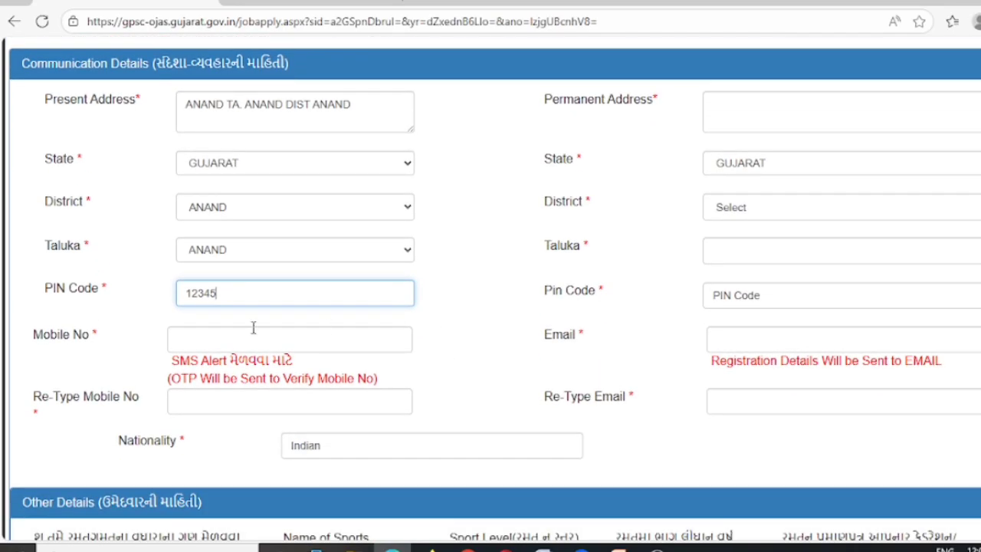
left_click(182, 336)
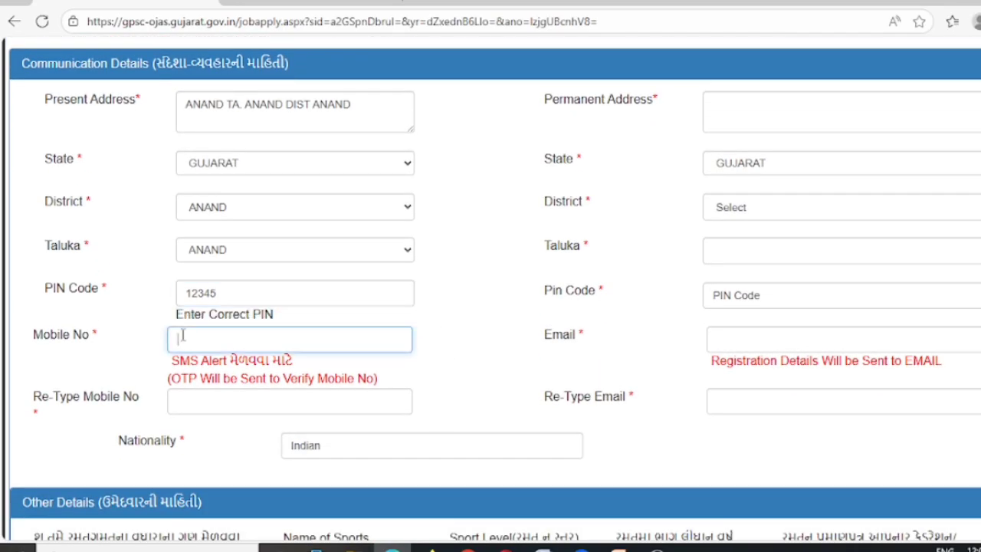
type("1234567890")
left_click(280, 400)
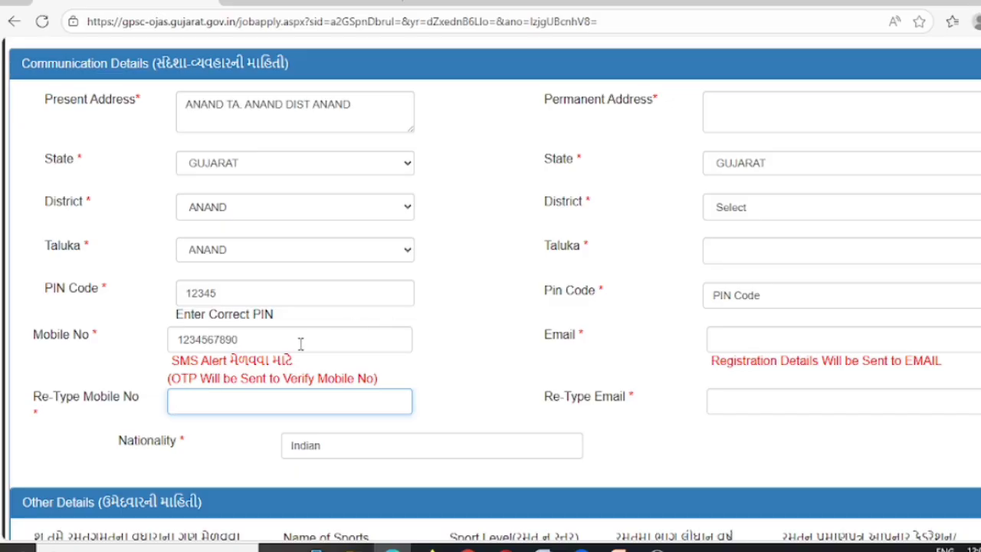
type("123456789")
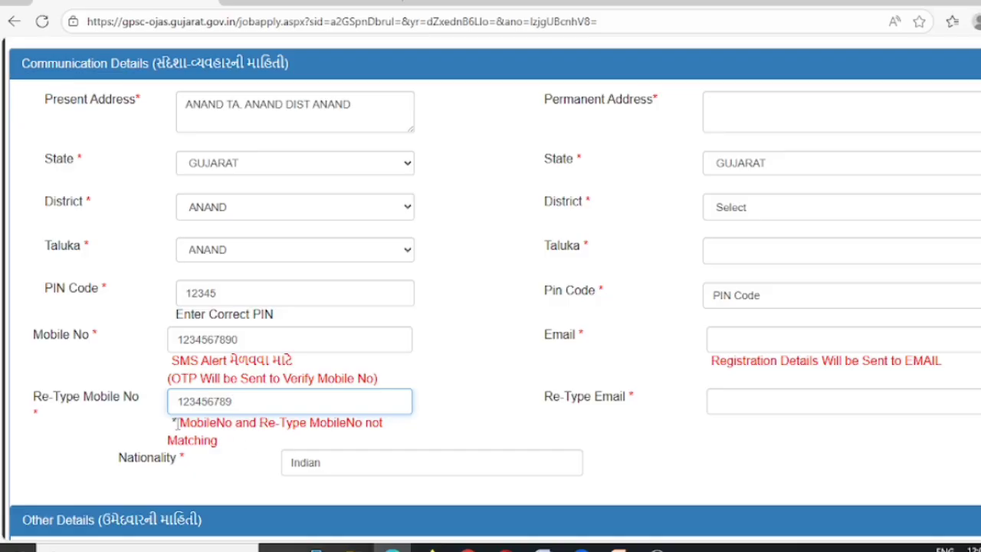
Look up the mismatch warning and correct the re-typed mobile number so it matches
left_click_drag(176, 422, 219, 442)
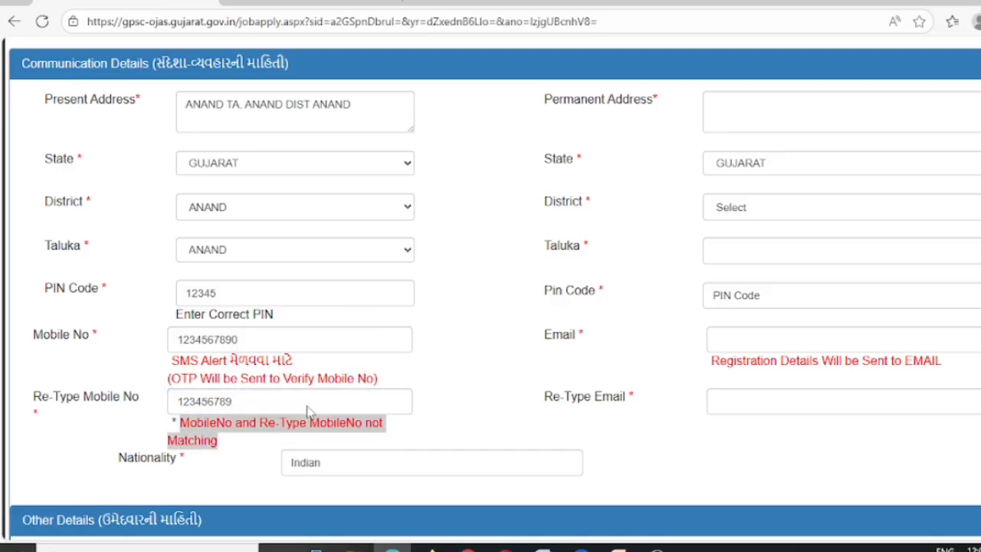
left_click(239, 411)
left_click(393, 1)
left_click(245, 397)
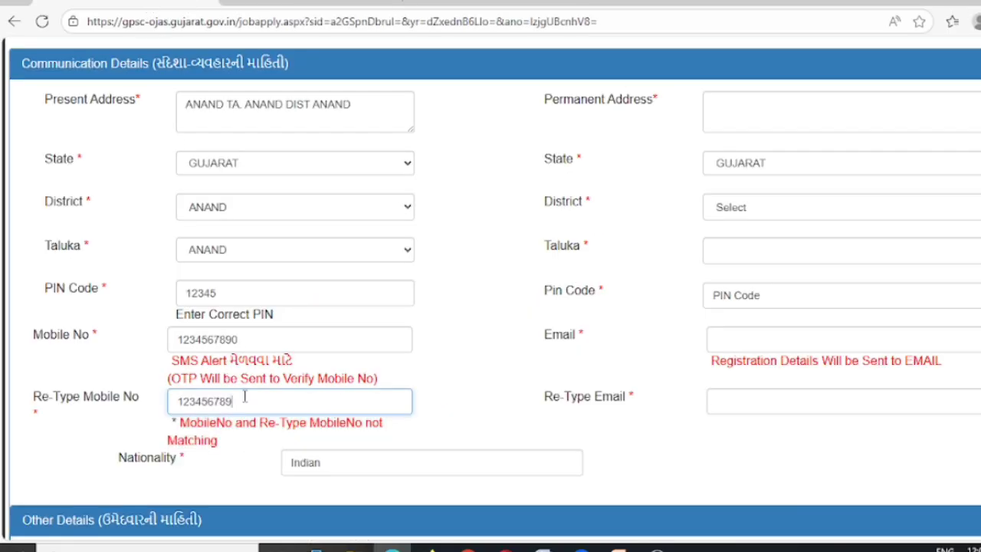
left_click(462, 419)
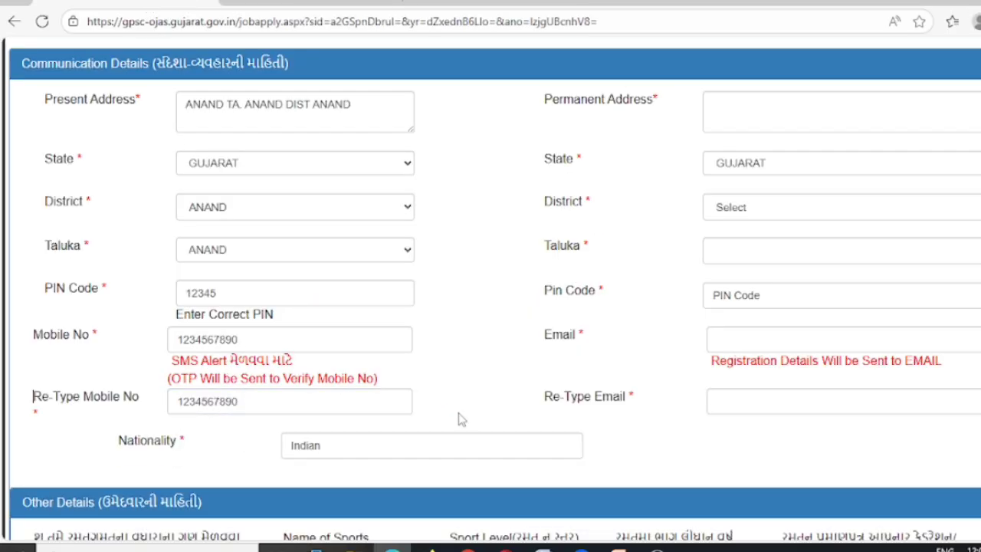
Copy the present address into Permanent Address and set permanent district and taluka to ANAND
scroll(624, 281, "up", 1)
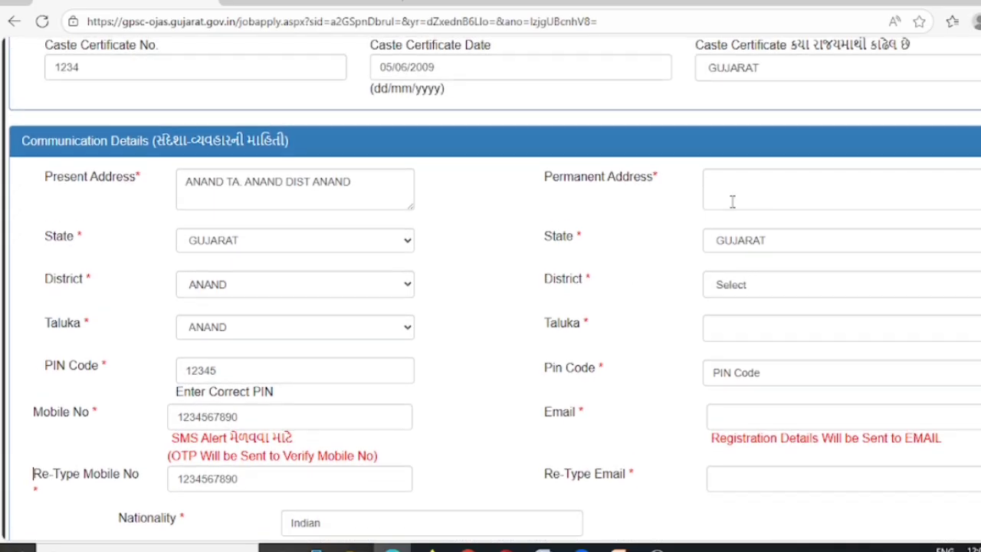
left_click(746, 193)
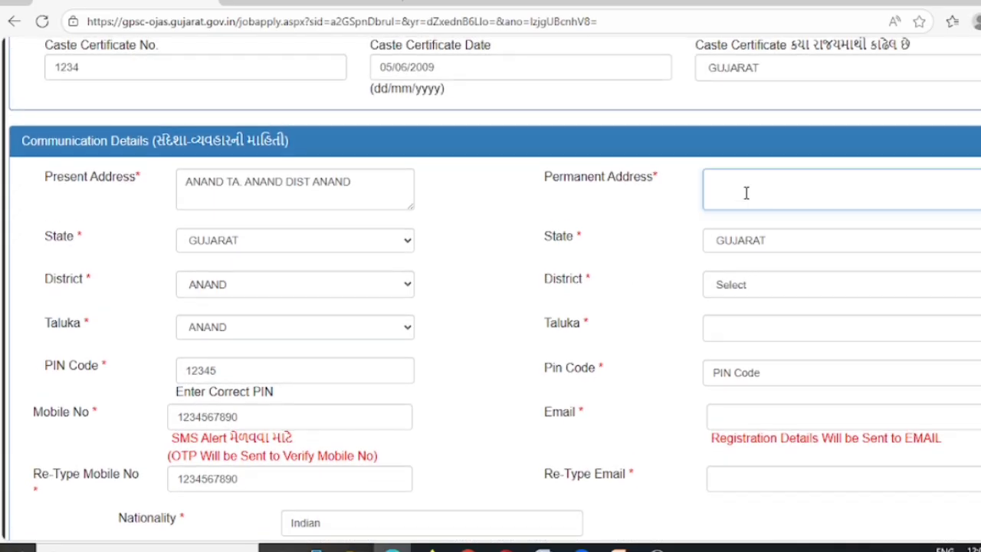
left_click_drag(354, 182, 185, 173)
key("ctrl+c")
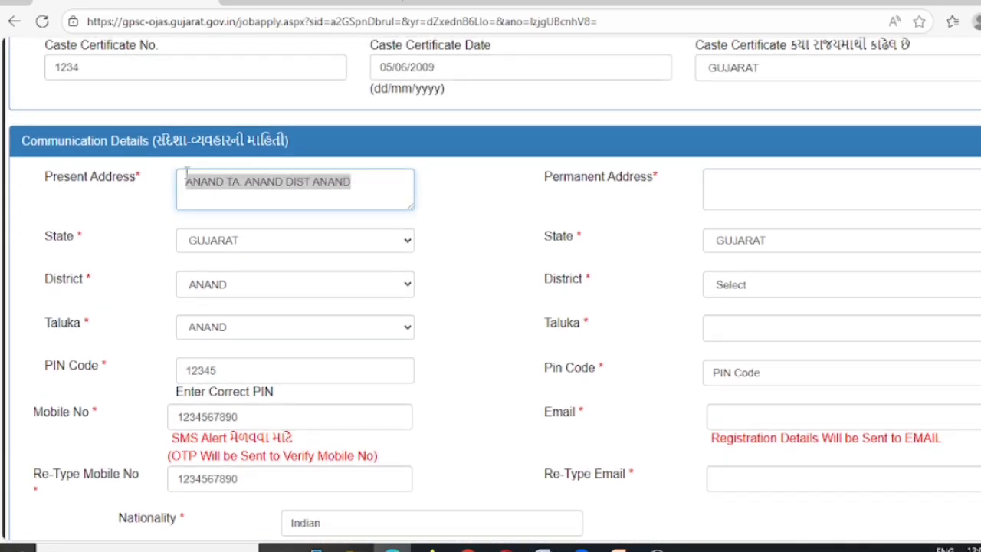
left_click(735, 200)
key("ctrl+v")
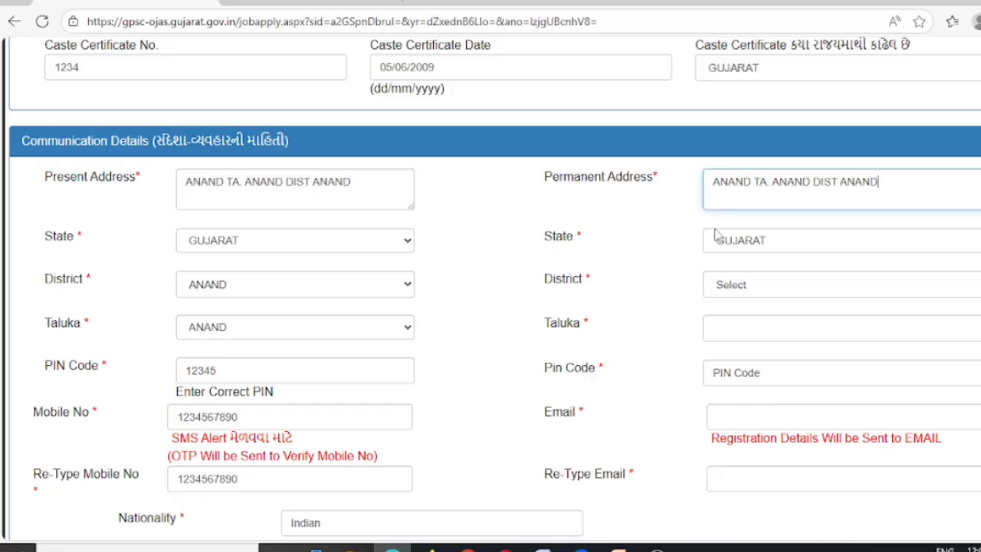
left_click(745, 289)
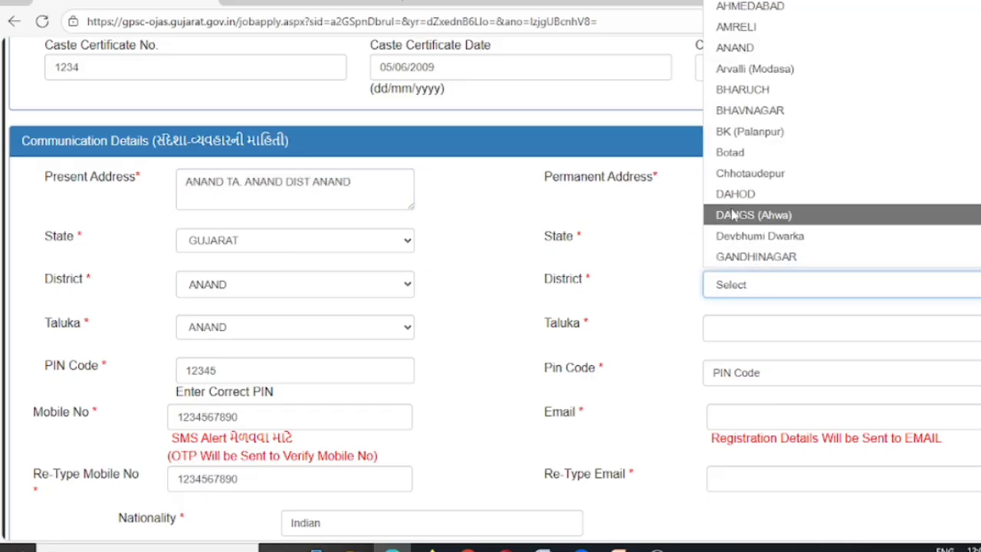
left_click(736, 50)
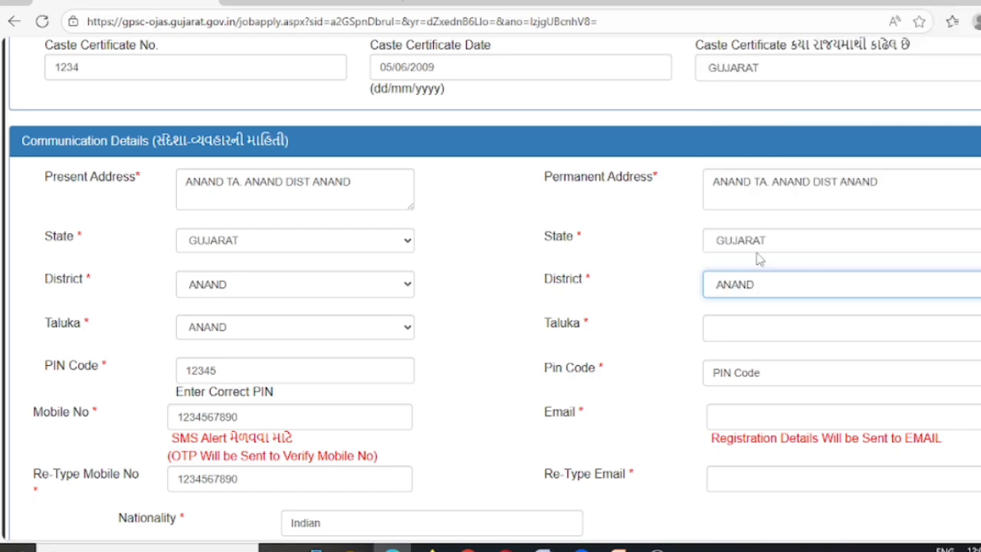
left_click(728, 335)
left_click(742, 117)
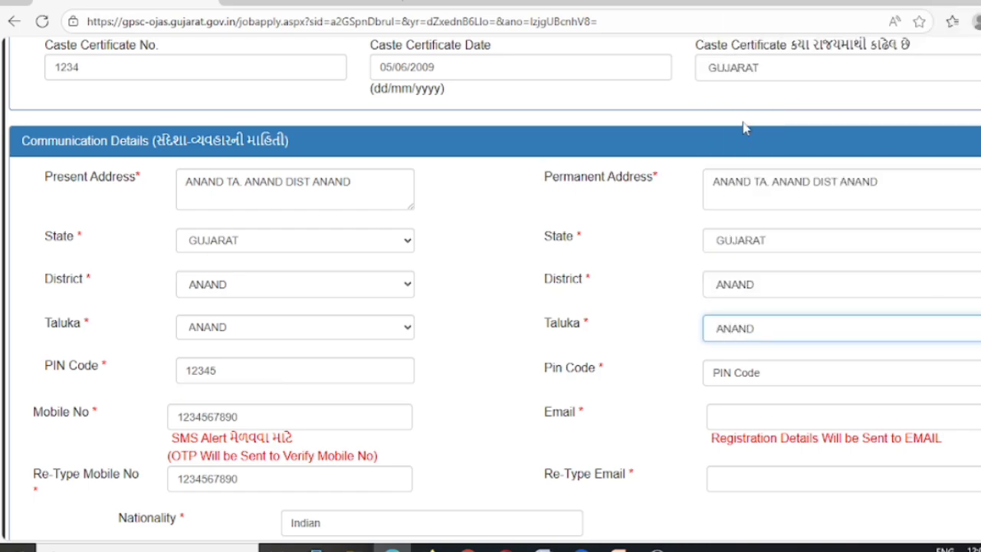
left_click(744, 373)
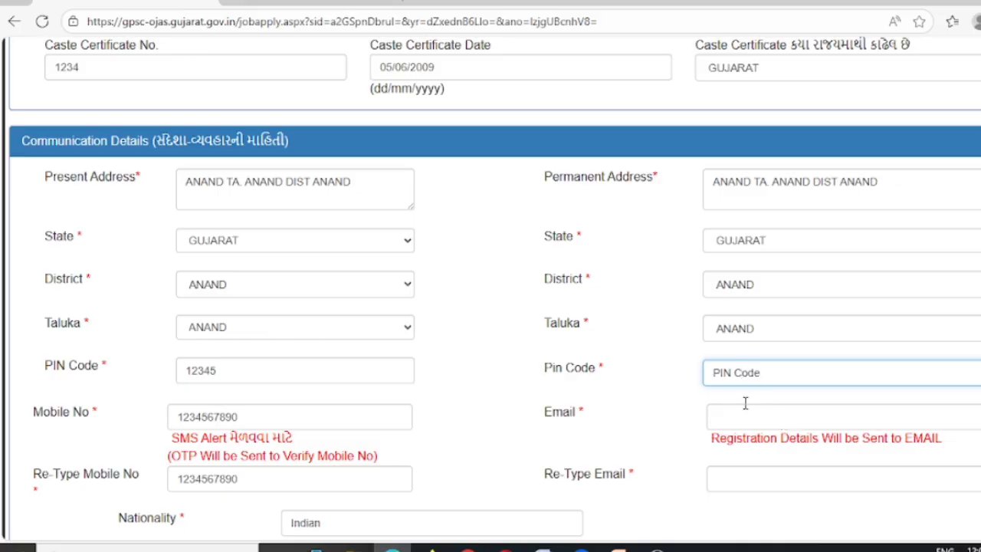
Enter the permanent PIN code, the candidate's e-mail address and its re-typed confirmation
left_click_drag(766, 374, 681, 380)
type("12345")
left_click(742, 417)
type("ABCD")
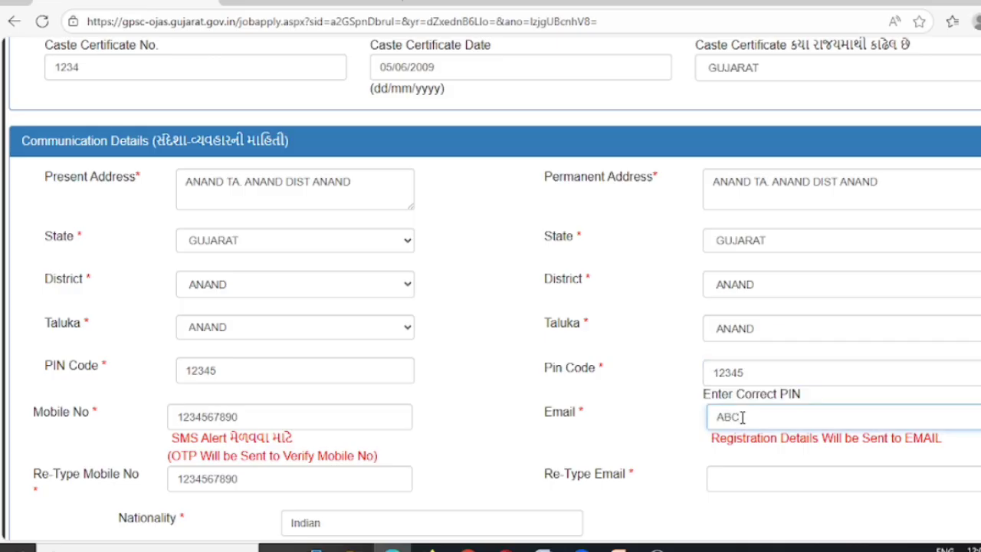
type("@GAMIL.COM")
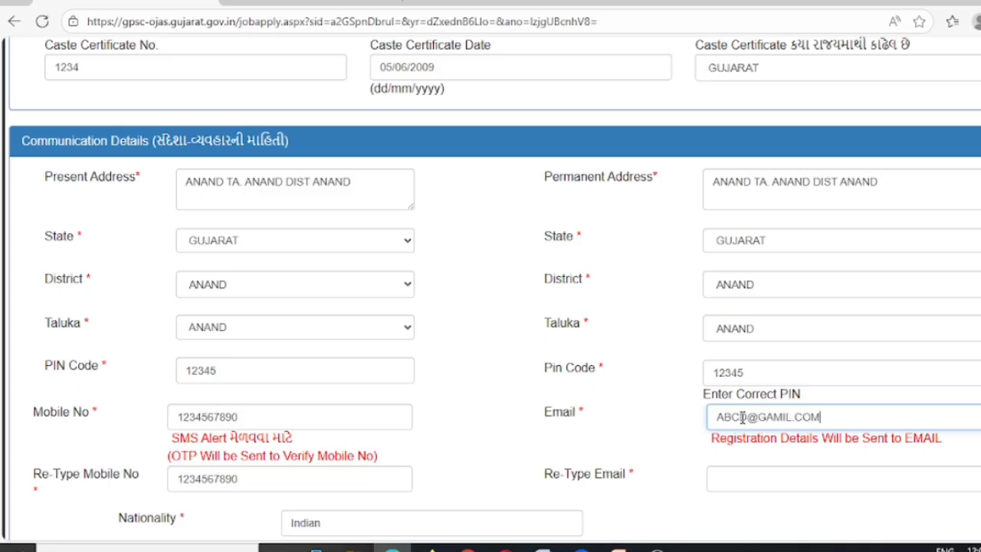
left_click(716, 485)
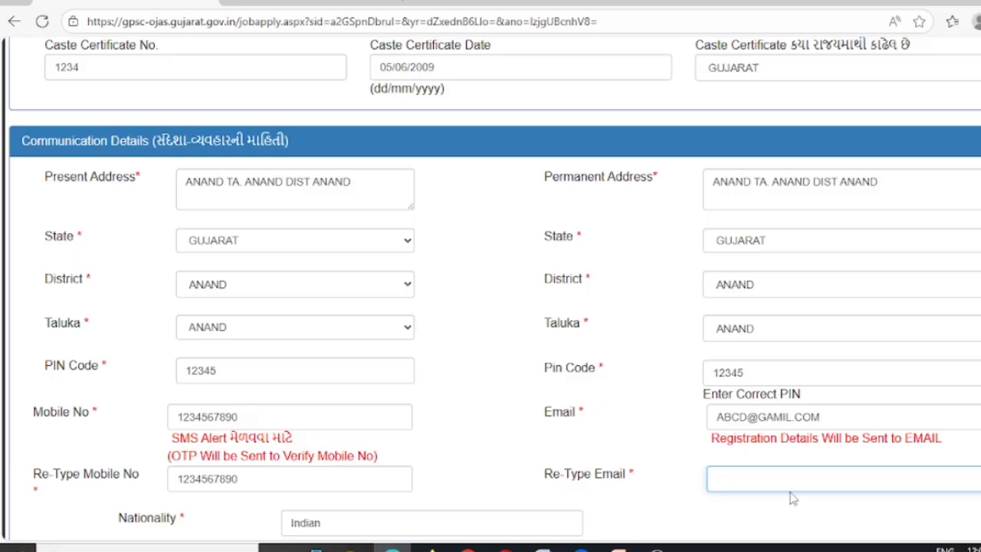
type("AMCD@GMAIL.")
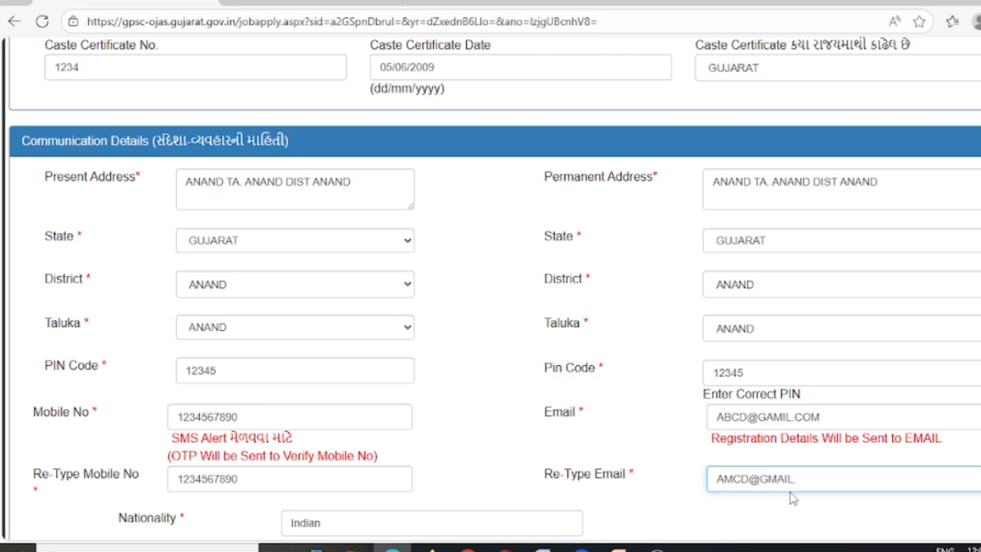
type("M")
left_click(785, 529)
Fix the stray and wrong letters in the Re-Type Email field
scroll(788, 520, "down", 1)
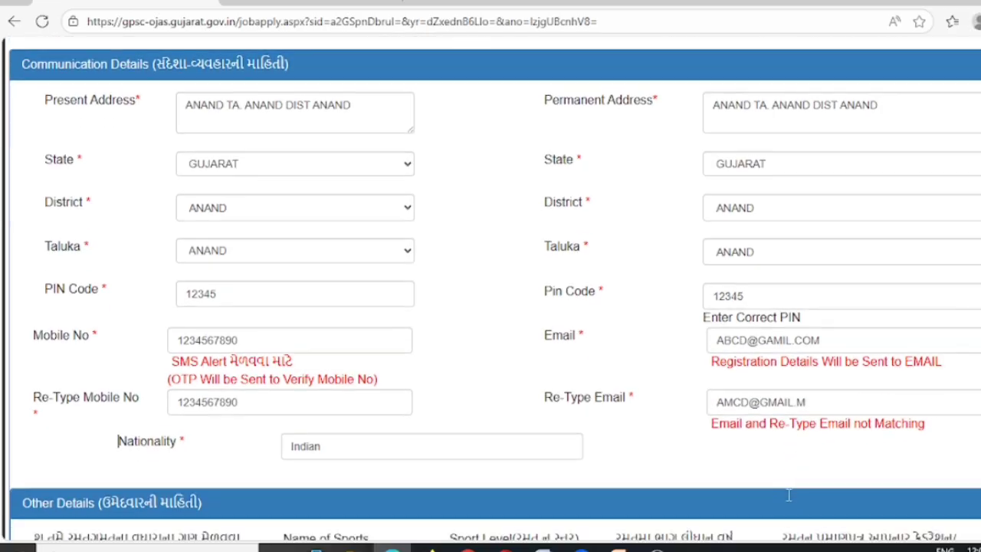
left_click(820, 401)
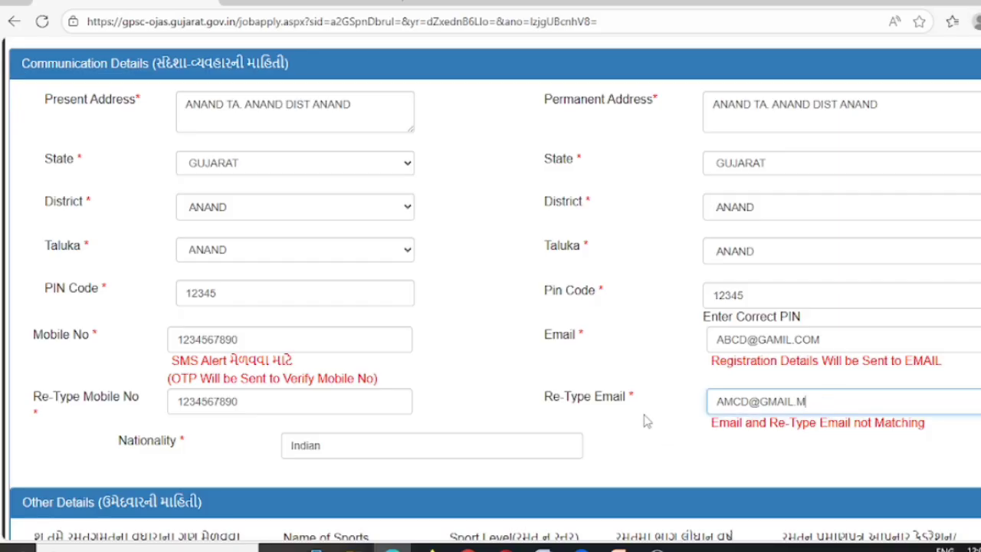
key("BackSpace")
type("COM")
left_click(803, 451)
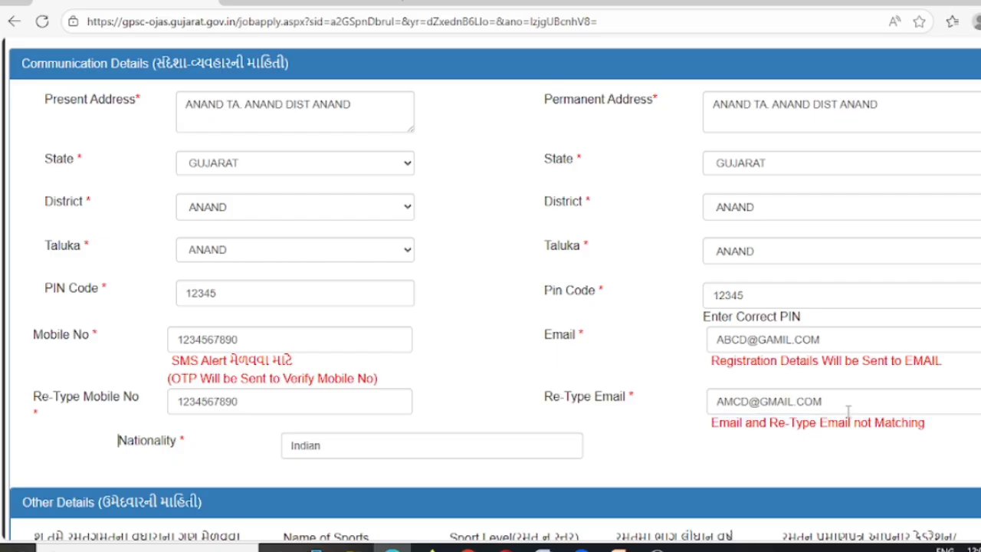
left_click(800, 405)
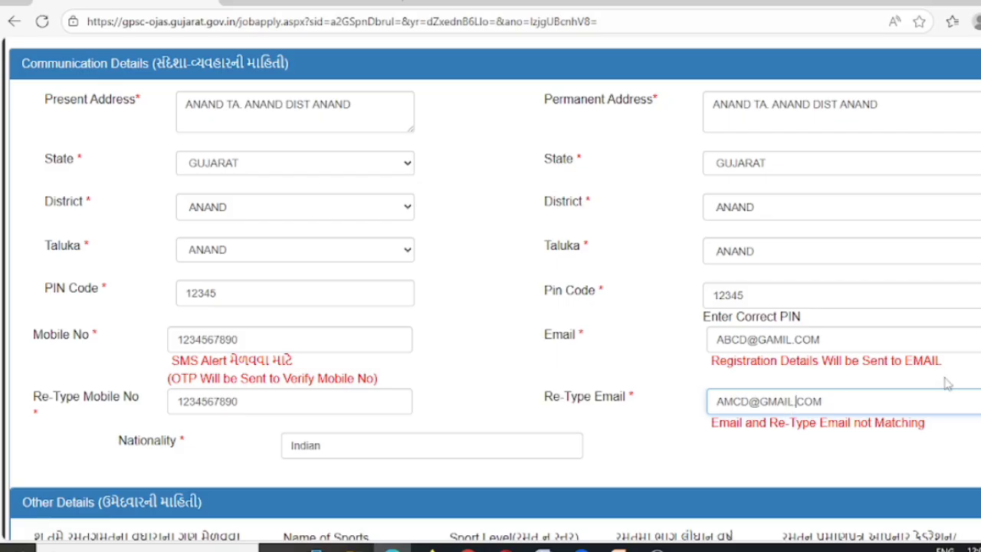
left_click(735, 406)
key("BackSpace")
type("B")
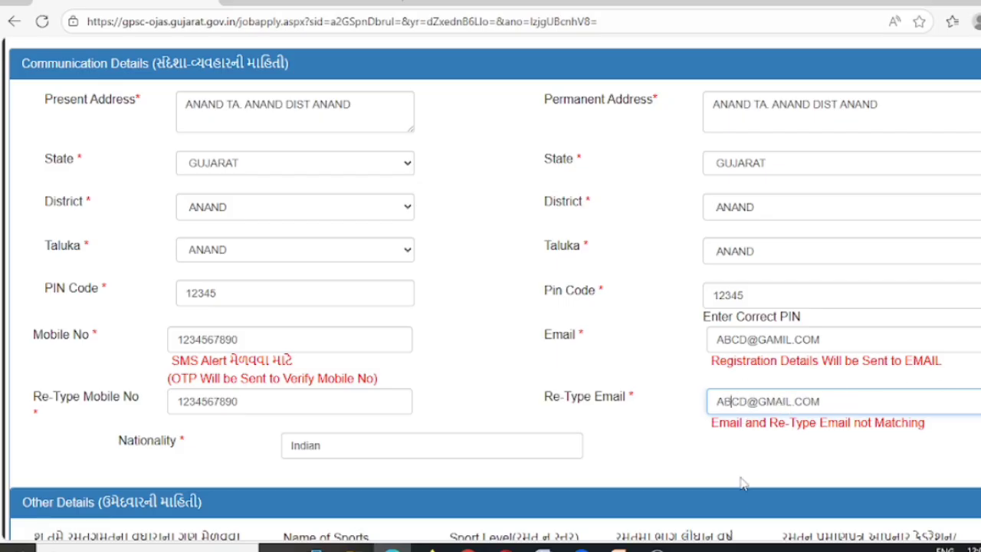
left_click(774, 452)
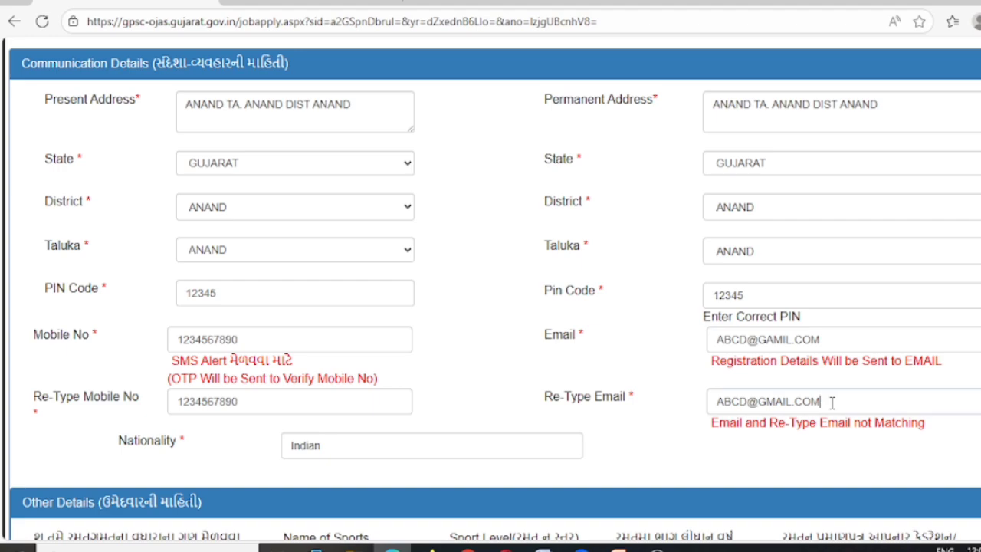
Replace the entire Re-Type Email value with the full e-mail address
left_click_drag(821, 401, 628, 392)
type("ABC")
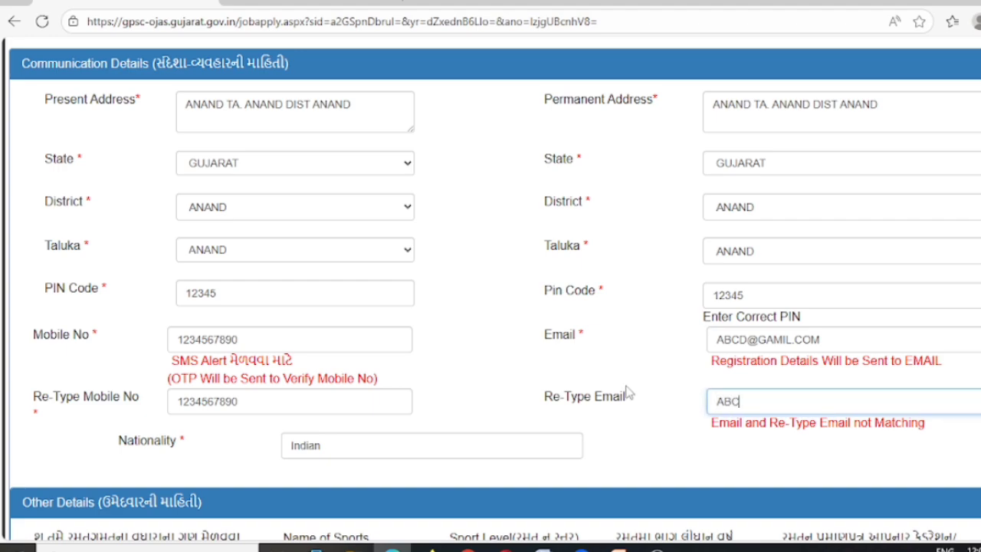
type("D@GMAIL.COM")
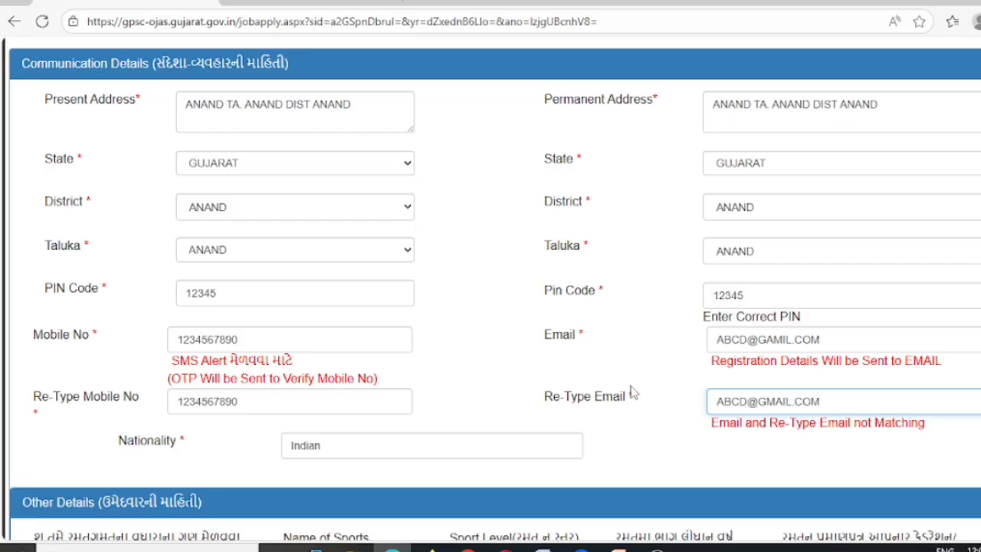
left_click(765, 473)
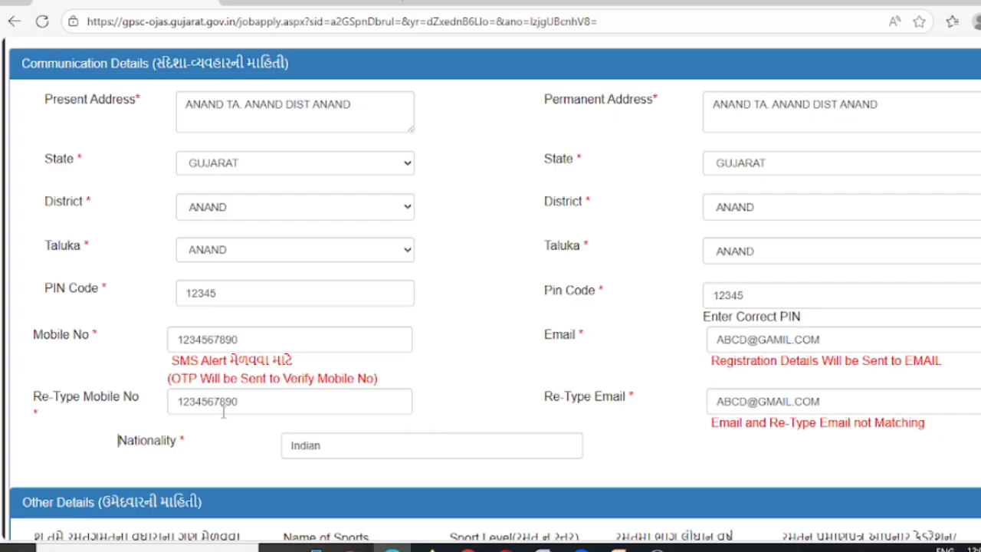
scroll(498, 423, "down", 1)
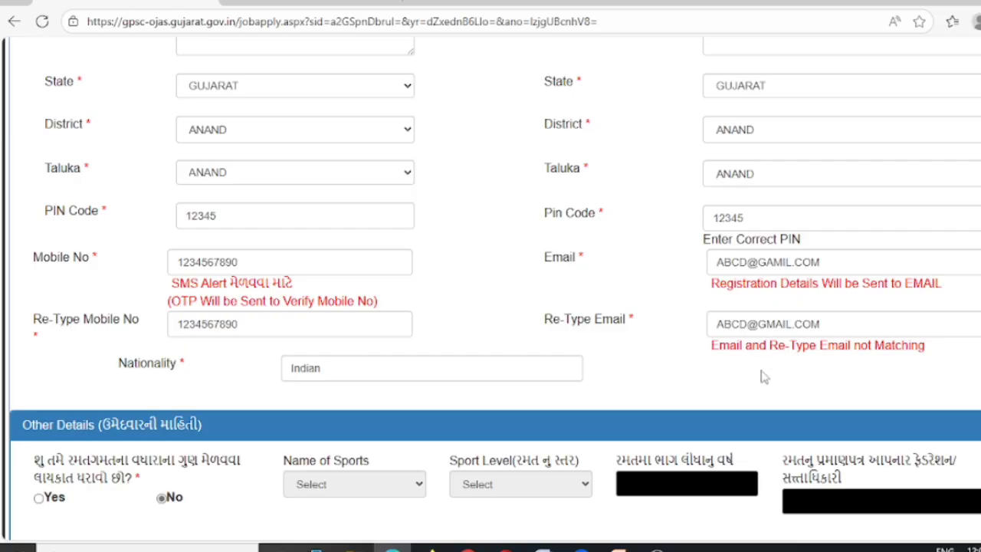
scroll(764, 376, "down", 1)
left_click(346, 300)
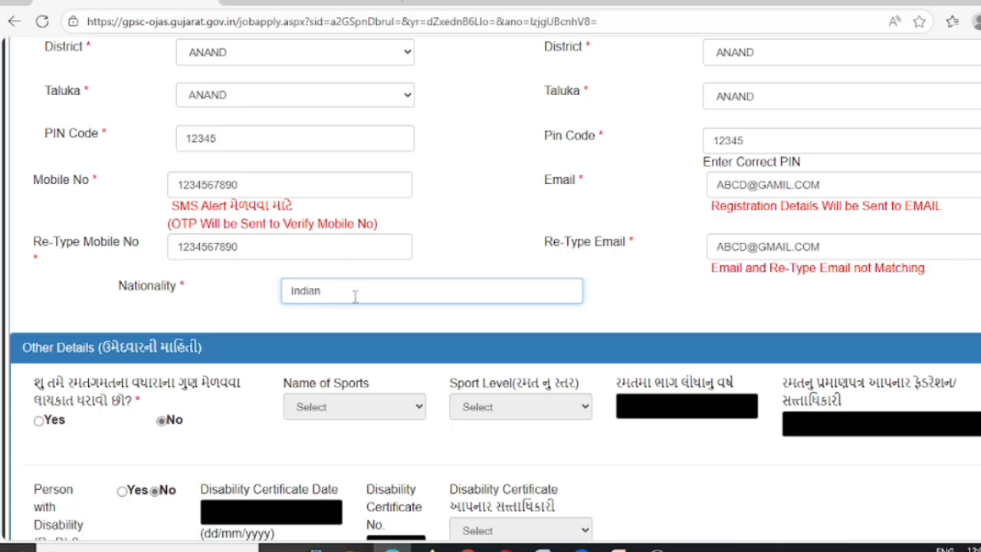
scroll(355, 296, "down", 2)
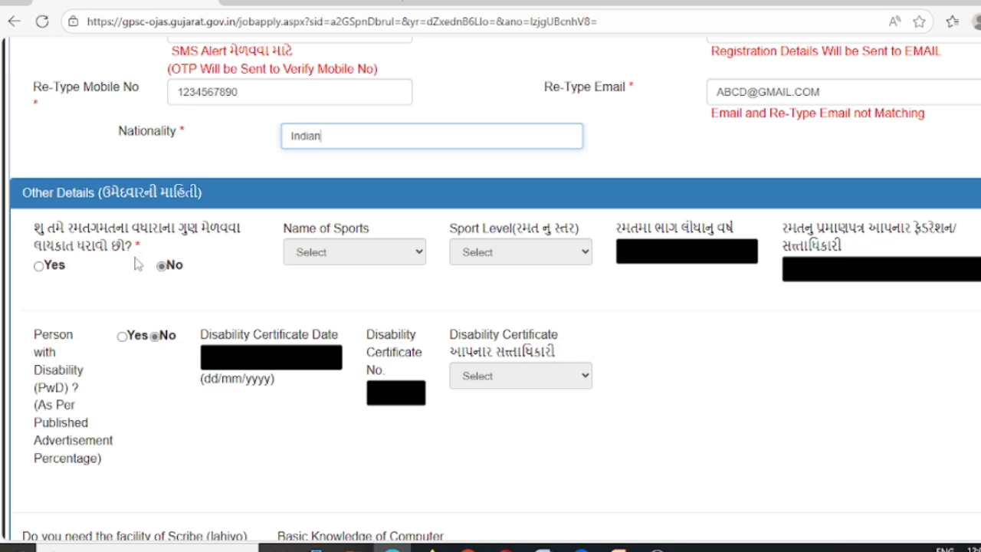
left_click(38, 265)
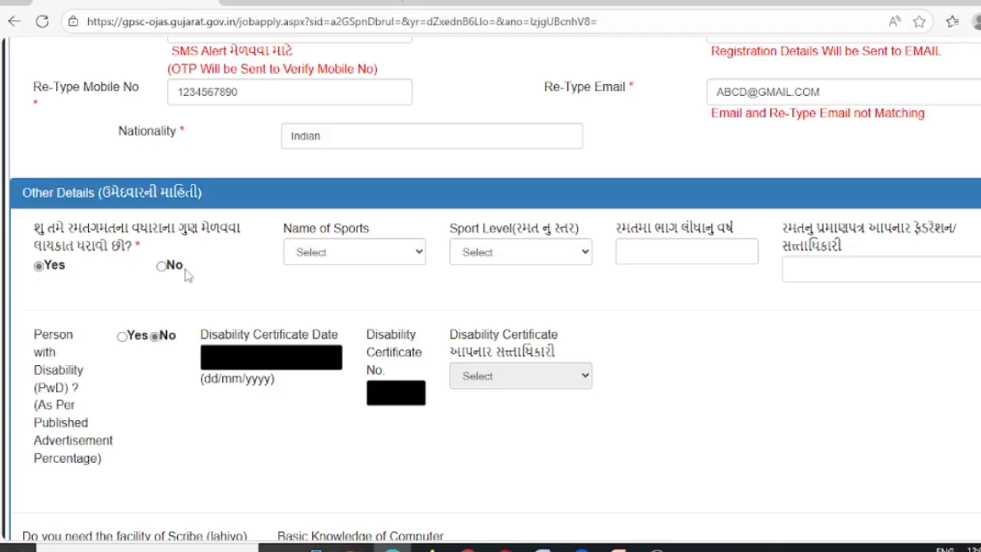
left_click(369, 262)
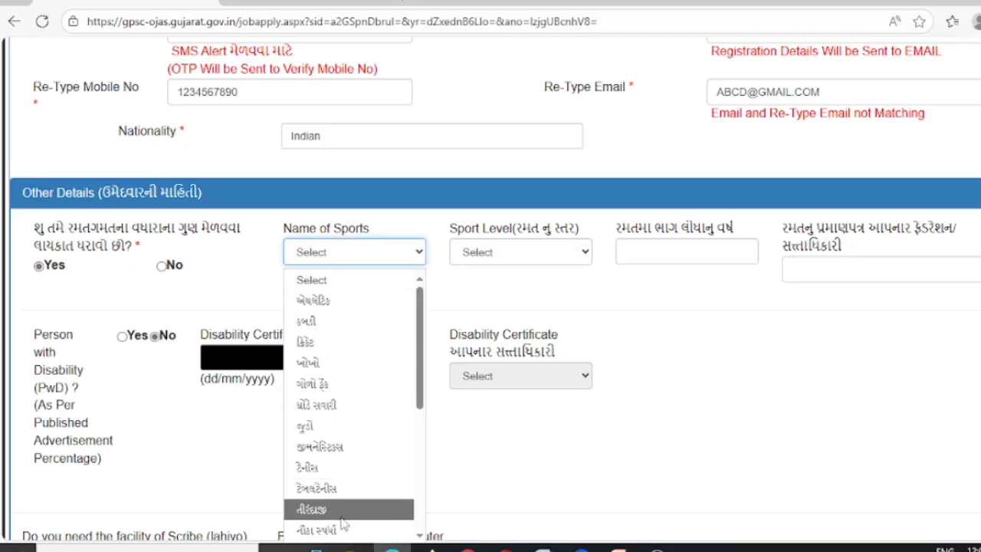
left_click(491, 253)
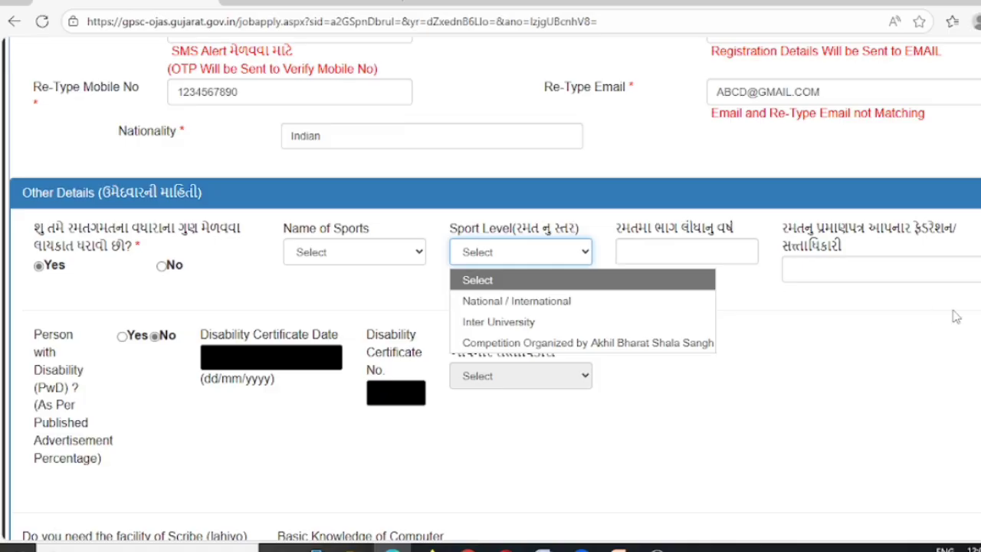
left_click(677, 243)
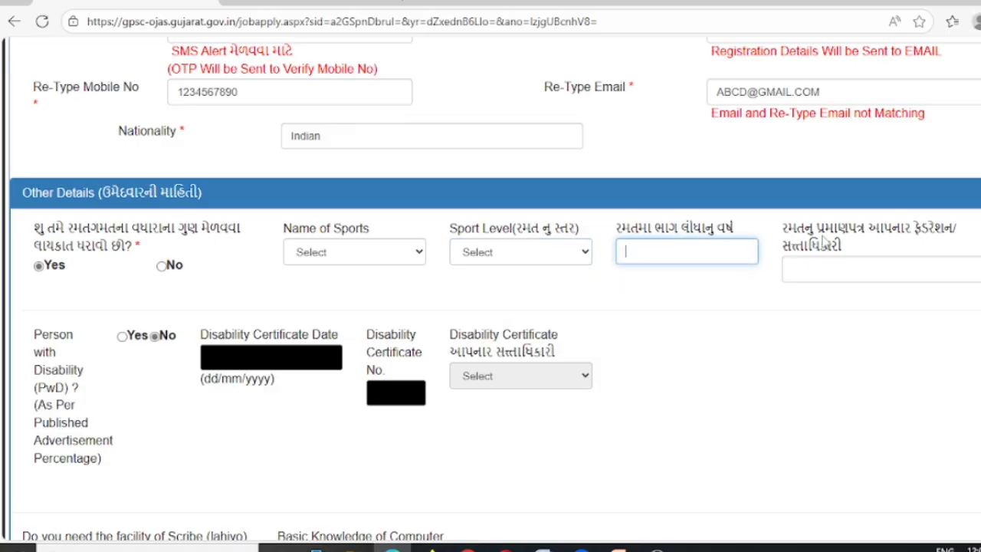
left_click(857, 265)
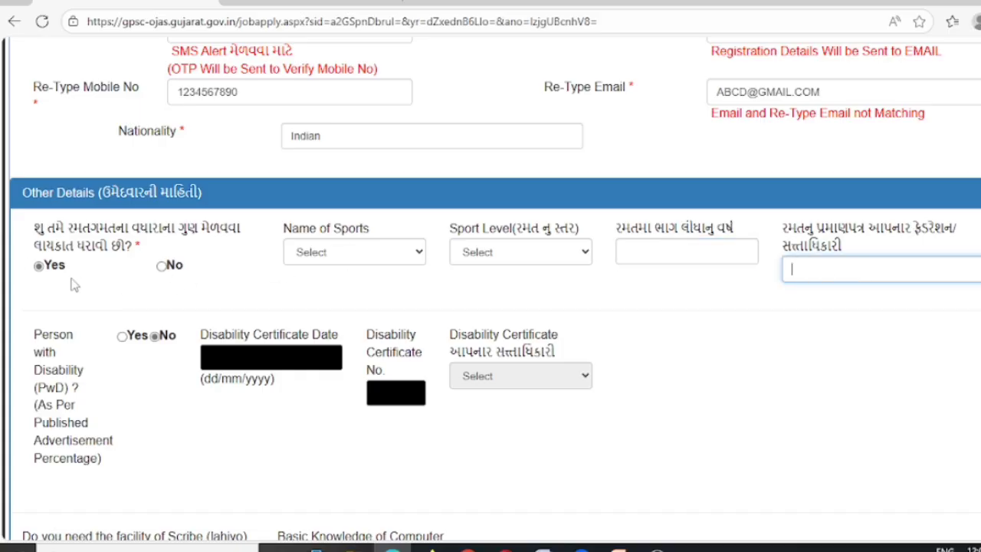
left_click(161, 269)
scroll(157, 283, "down", 1)
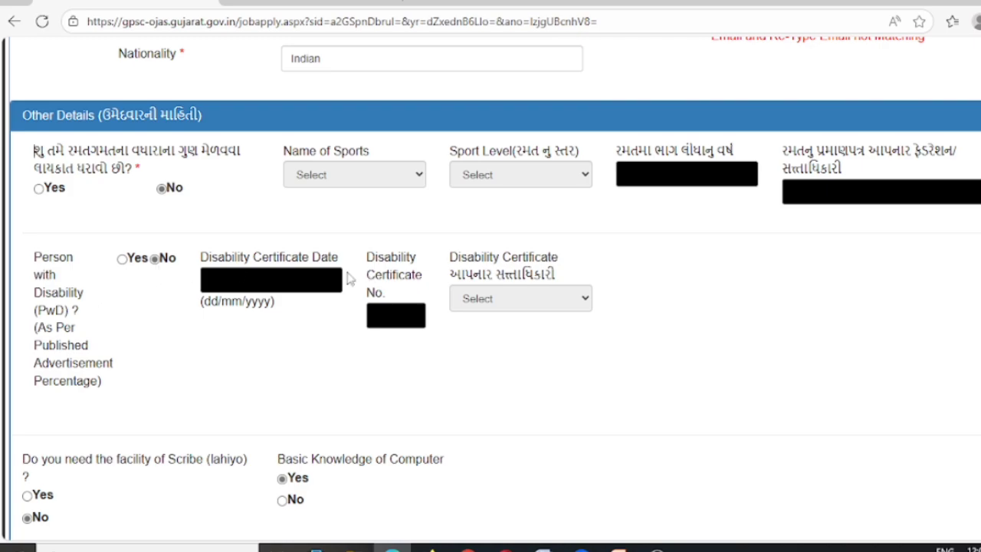
left_click(121, 259)
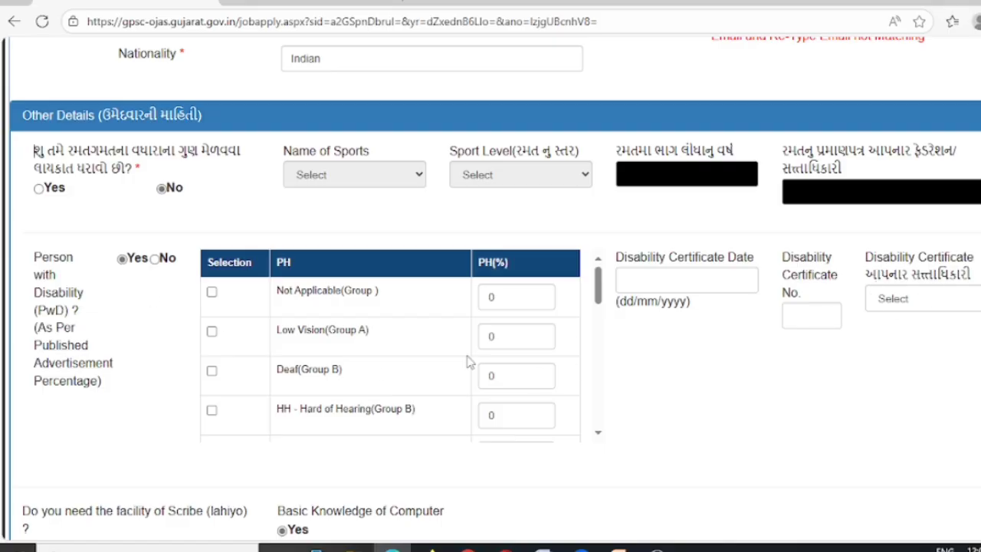
left_click(153, 260)
scroll(169, 333, "down", 1)
scroll(169, 337, "down", 2)
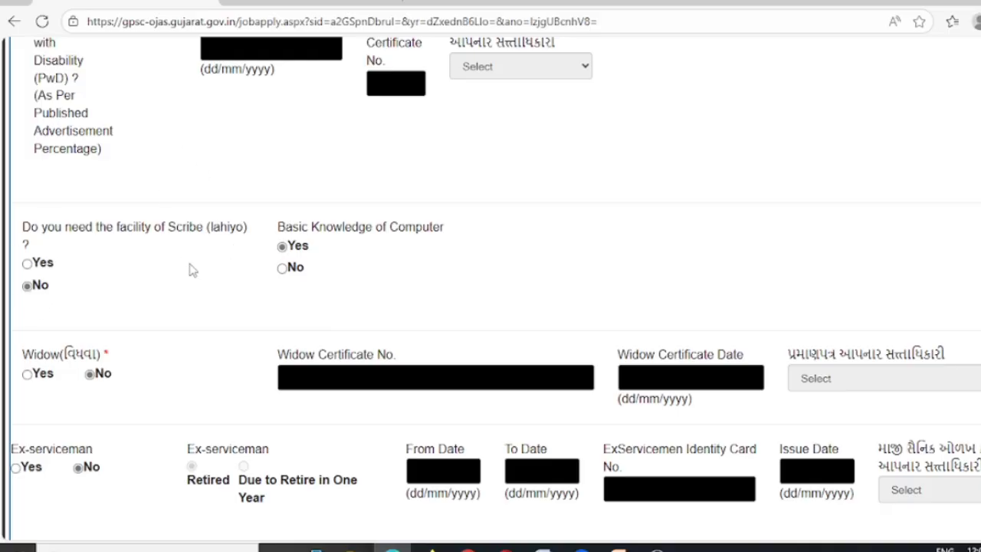
left_click_drag(279, 222, 451, 232)
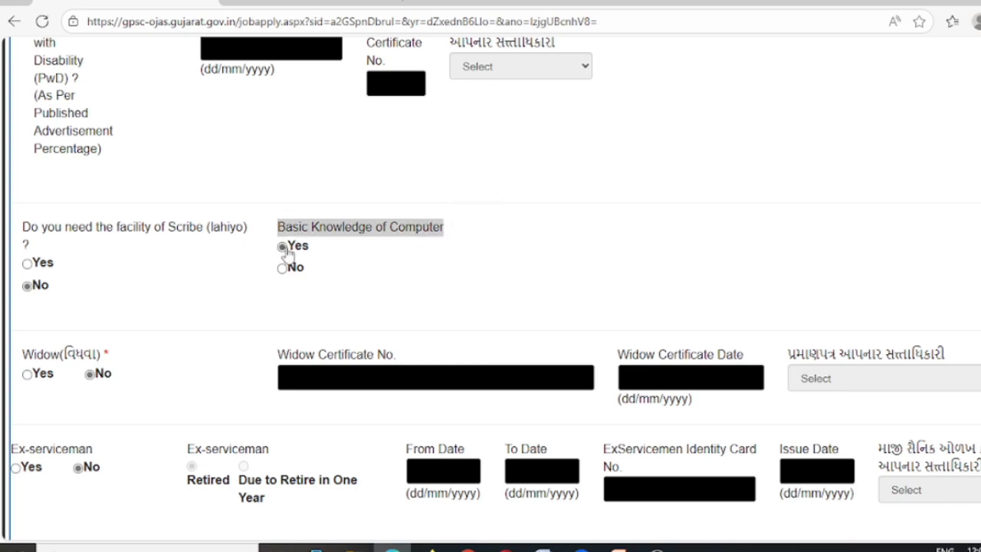
scroll(345, 263, "down", 3)
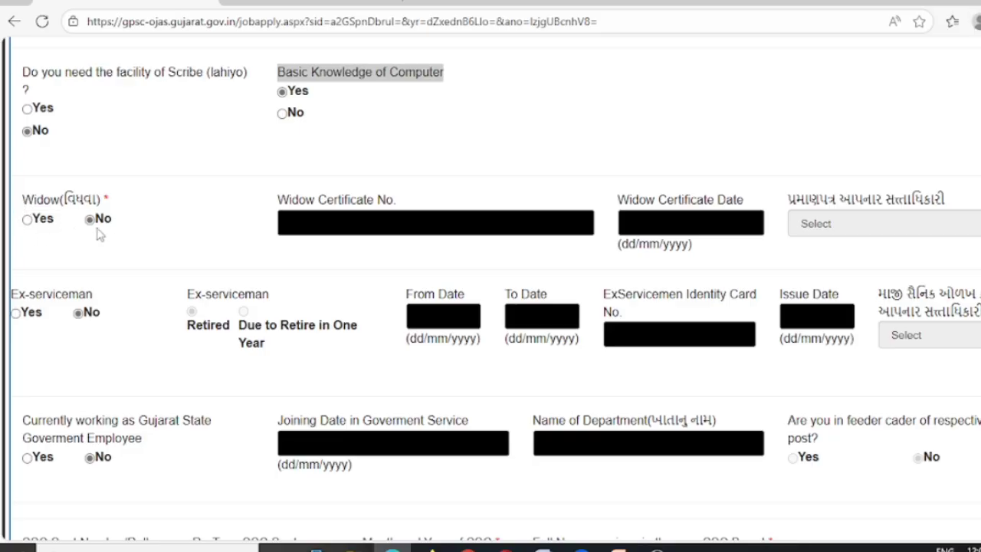
scroll(98, 244, "down", 1)
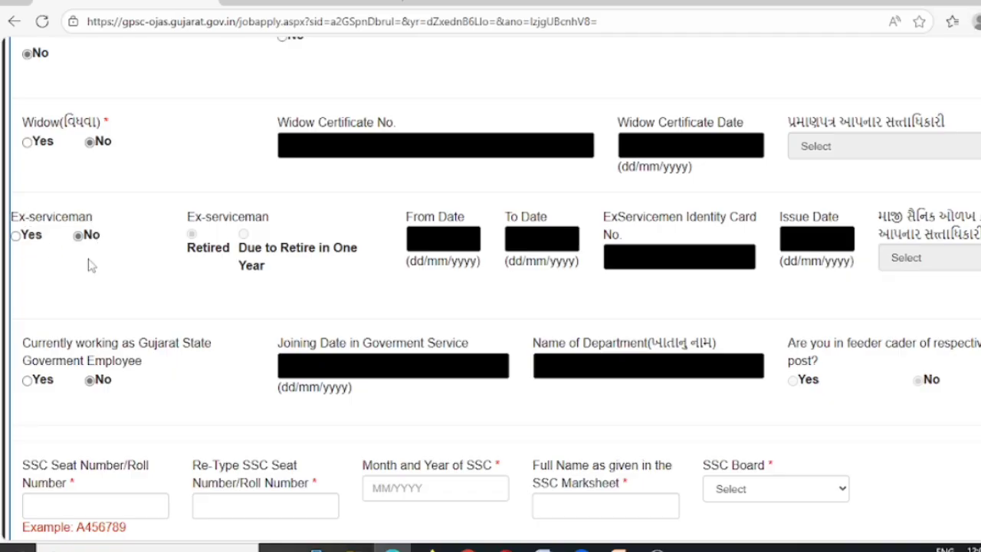
scroll(89, 265, "down", 1)
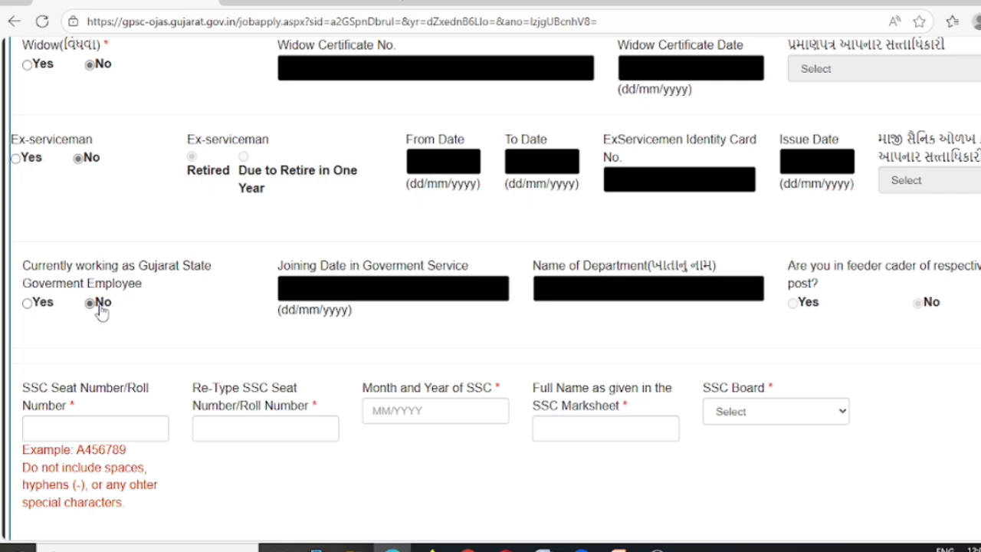
scroll(102, 310, "down", 2)
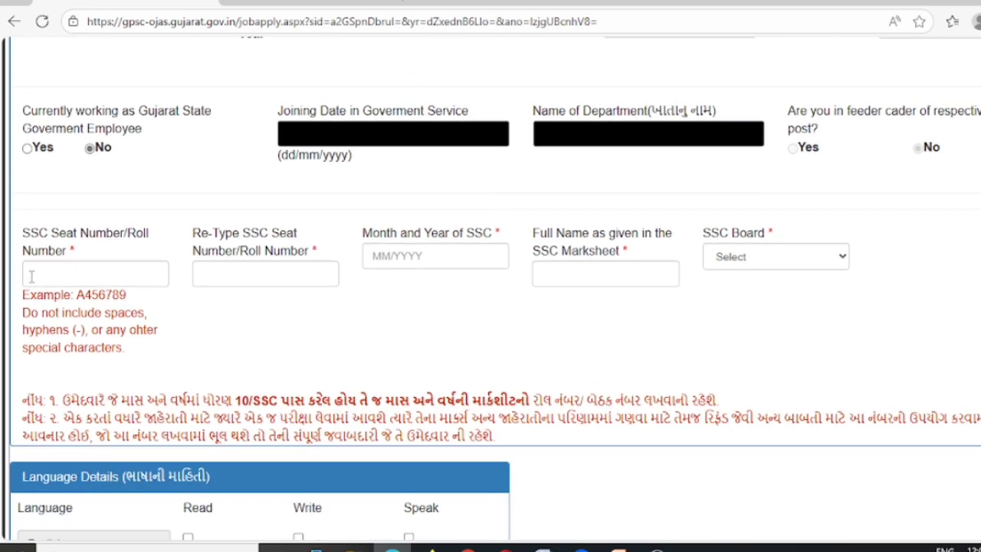
Enter and re-type the SSC seat number, and set the SSC month-year to 03/2007
left_click(31, 277)
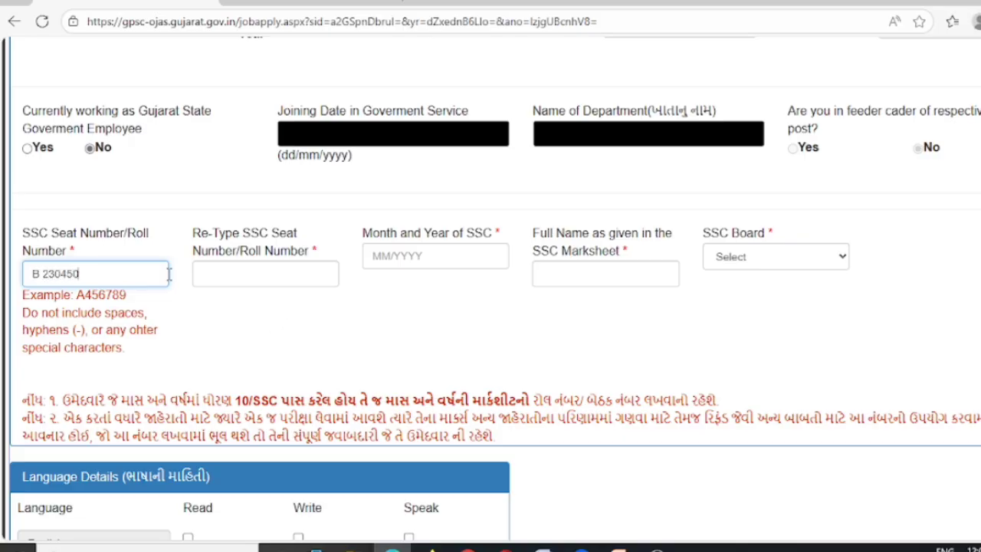
left_click(224, 282)
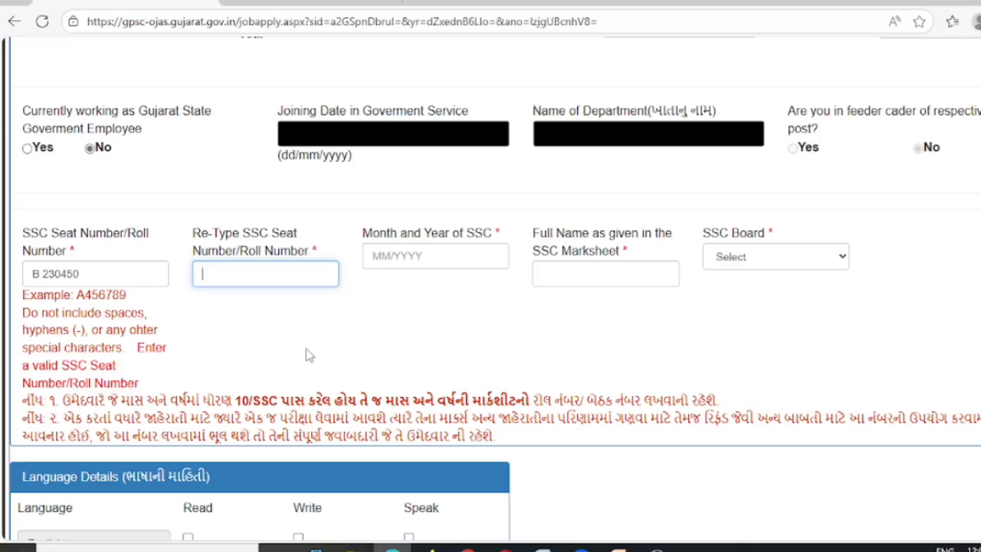
left_click(411, 334)
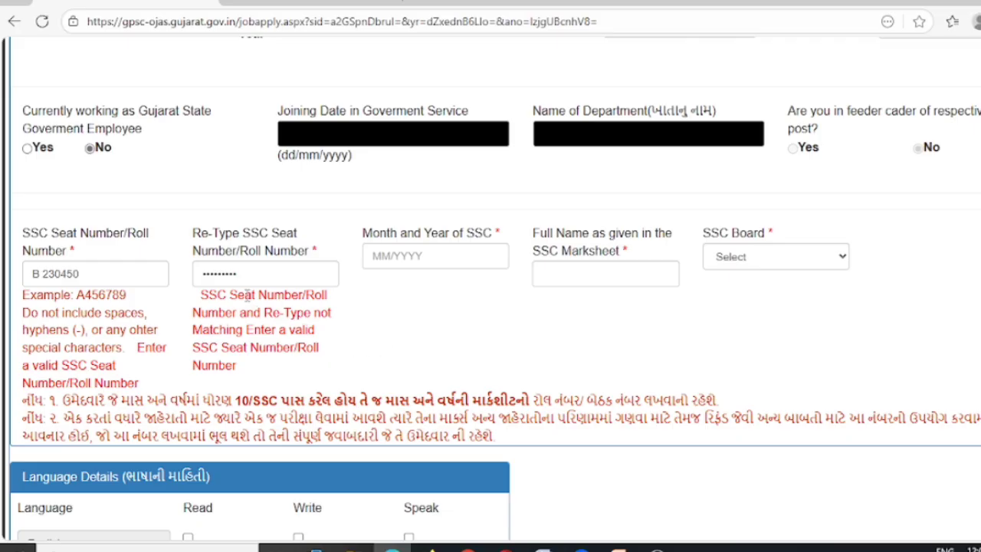
left_click_drag(278, 281, 184, 285)
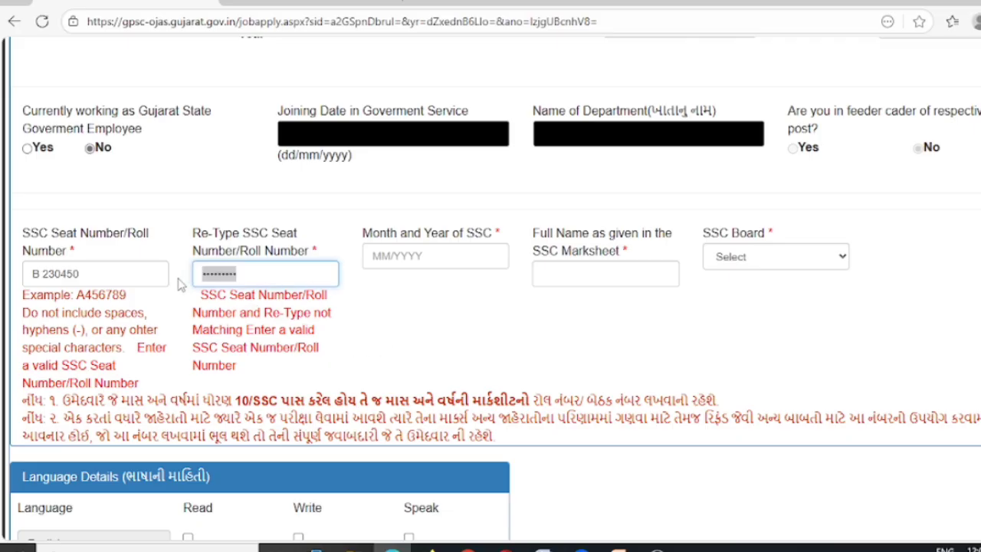
type("B")
left_click(434, 289)
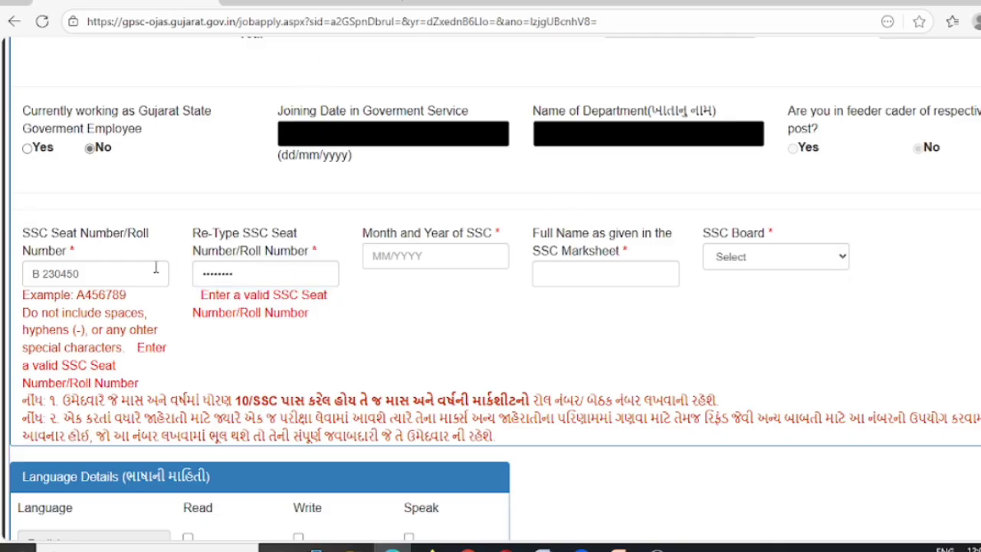
left_click(372, 256)
left_click(409, 313)
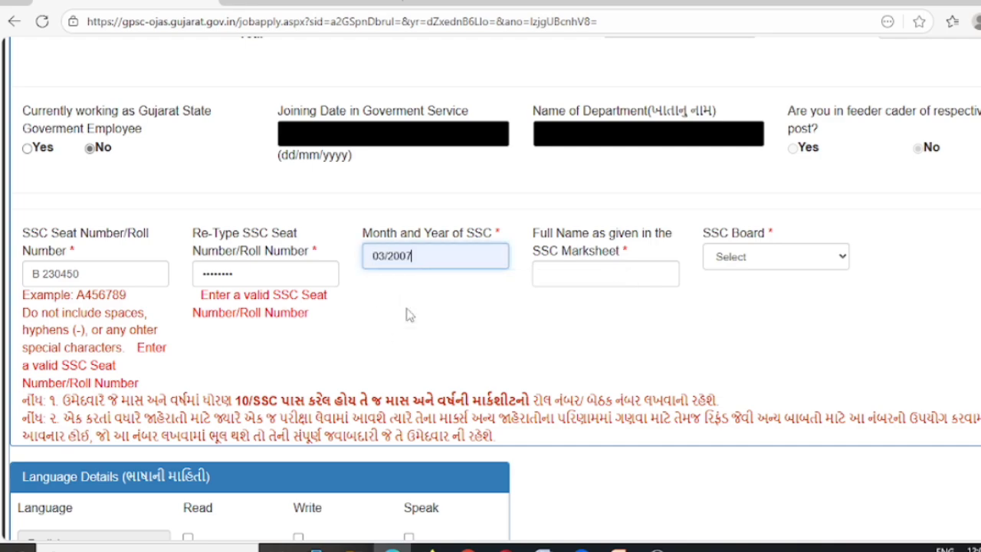
Enter the candidate's full name as given on the SSC marksheet
left_click(539, 272)
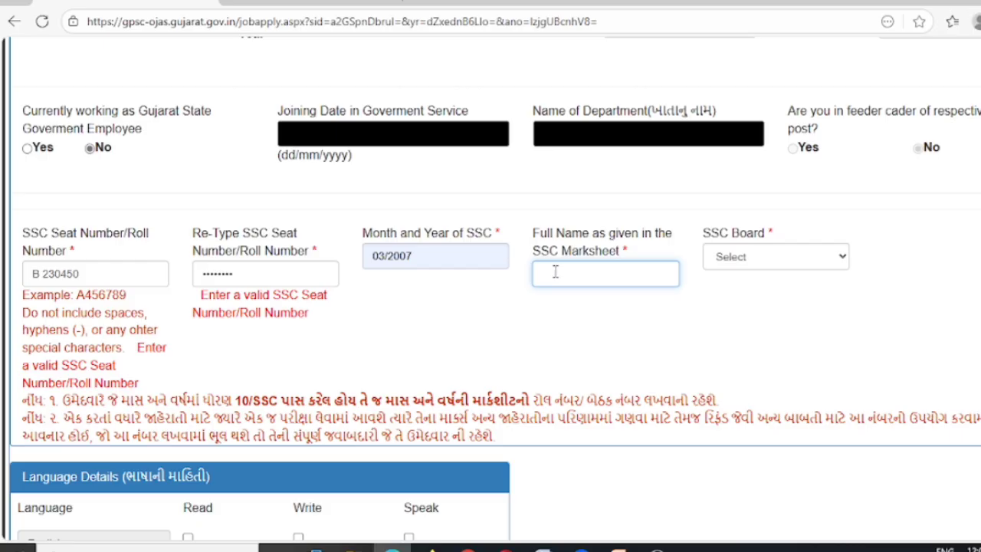
scroll(547, 258, "up", 15)
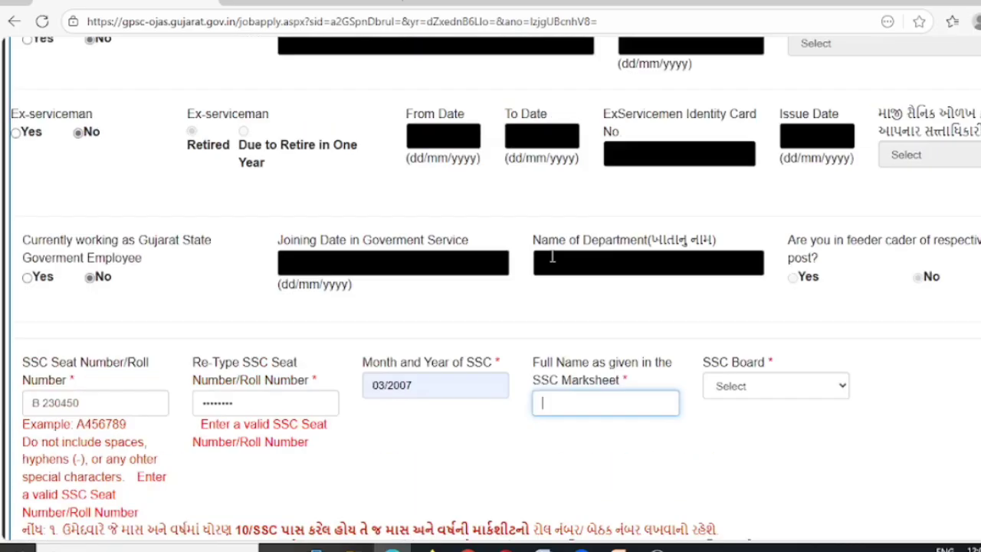
scroll(381, 263, "up", 4)
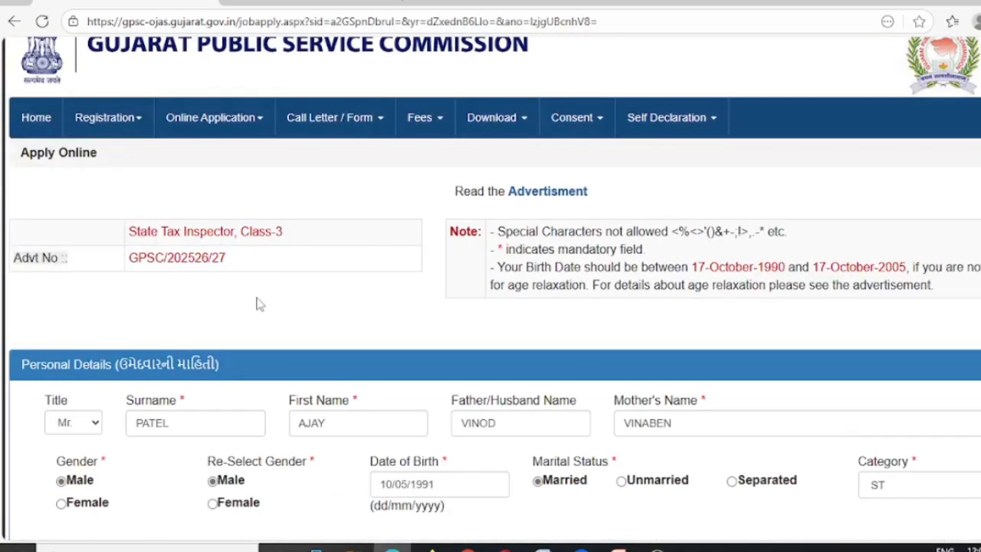
scroll(529, 429, "down", 18)
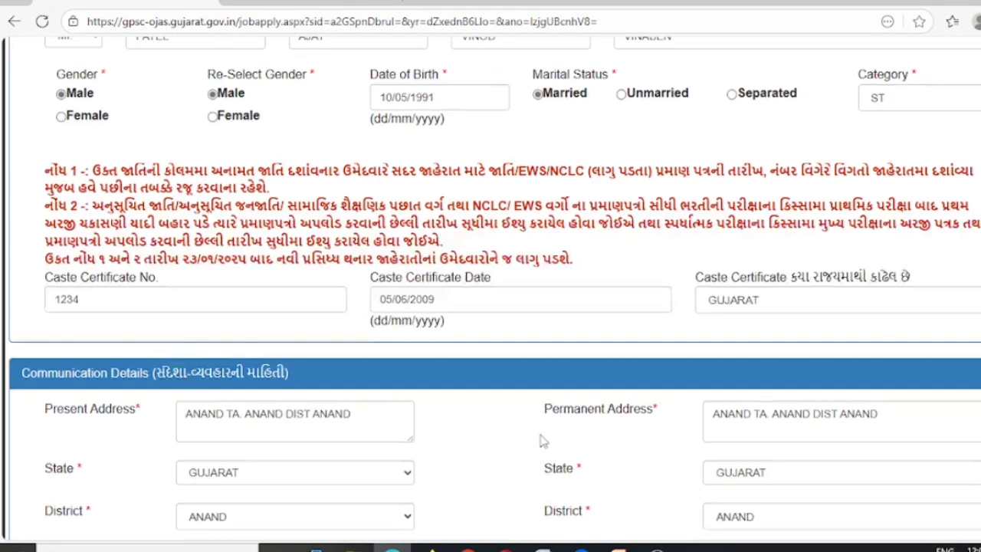
scroll(539, 406, "down", 5)
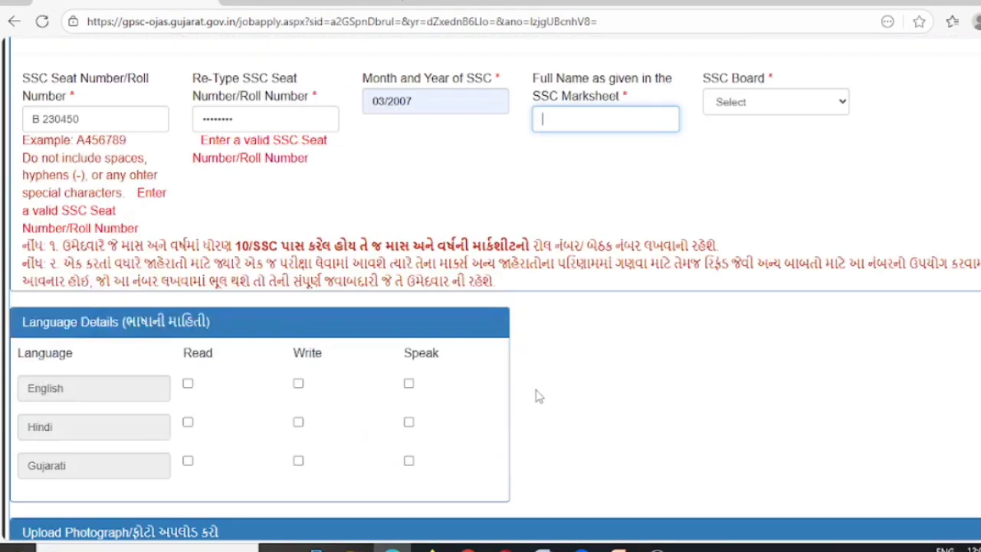
scroll(552, 299, "up", 2)
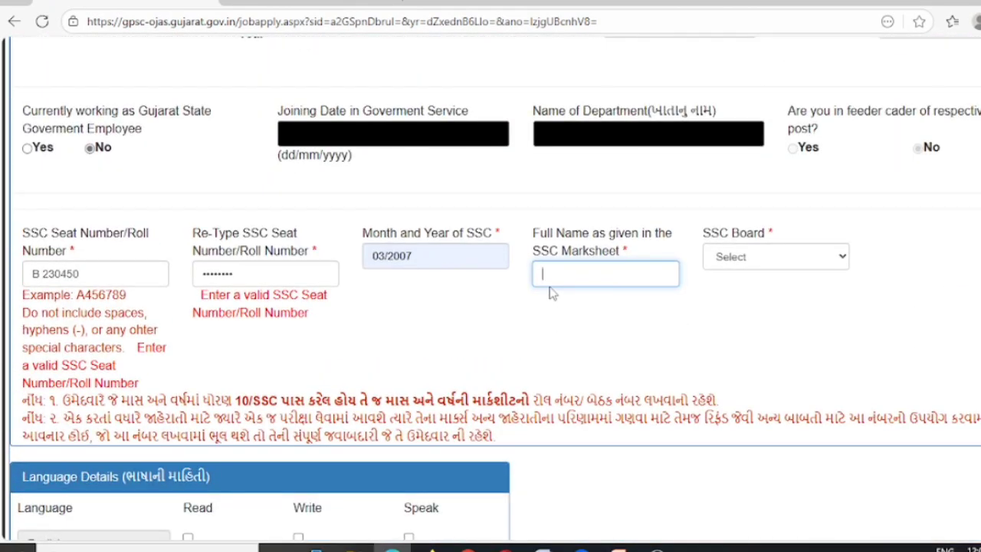
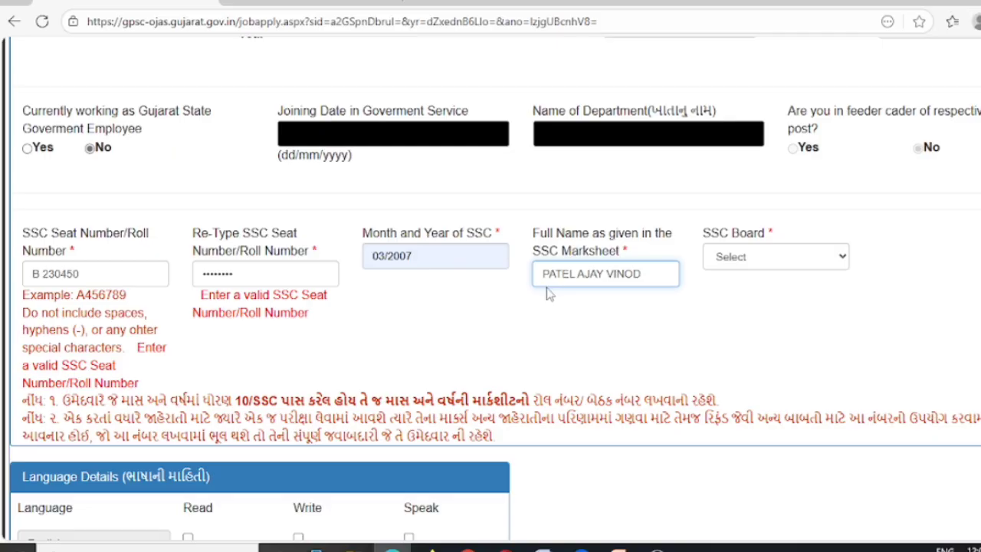
left_click(611, 309)
Choose Gujarat Board as the SSC board
left_click(757, 259)
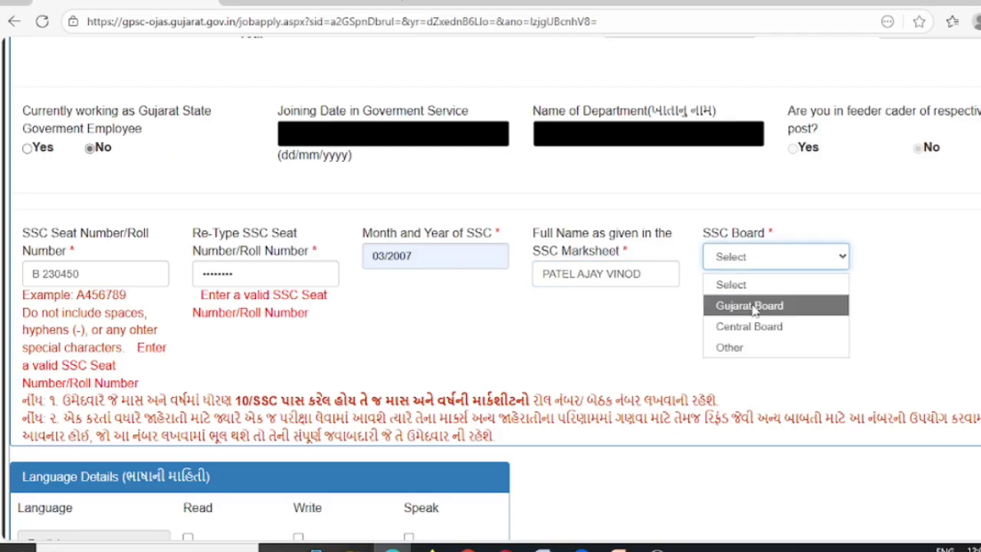
left_click(751, 305)
scroll(736, 314, "down", 2)
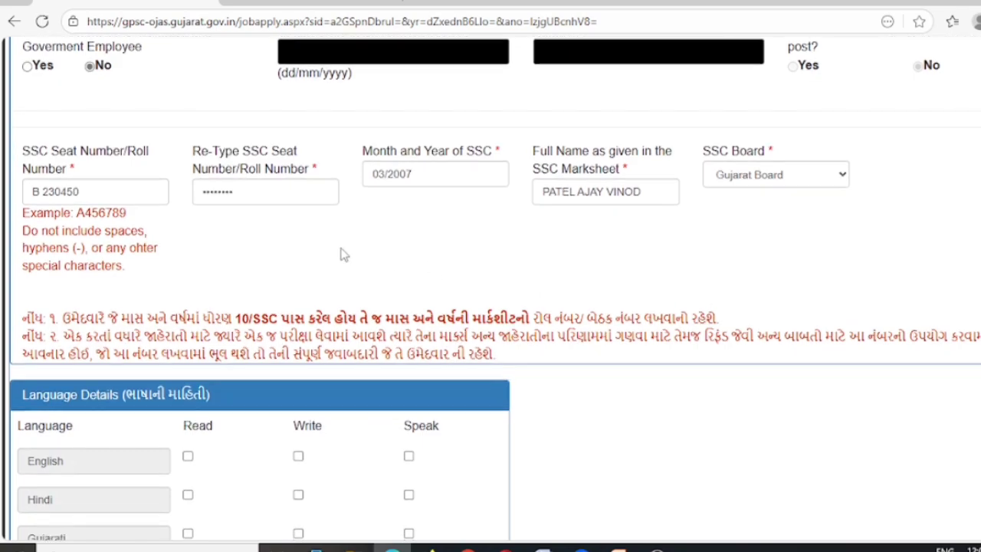
scroll(337, 245, "down", 2)
scroll(240, 310, "down", 2)
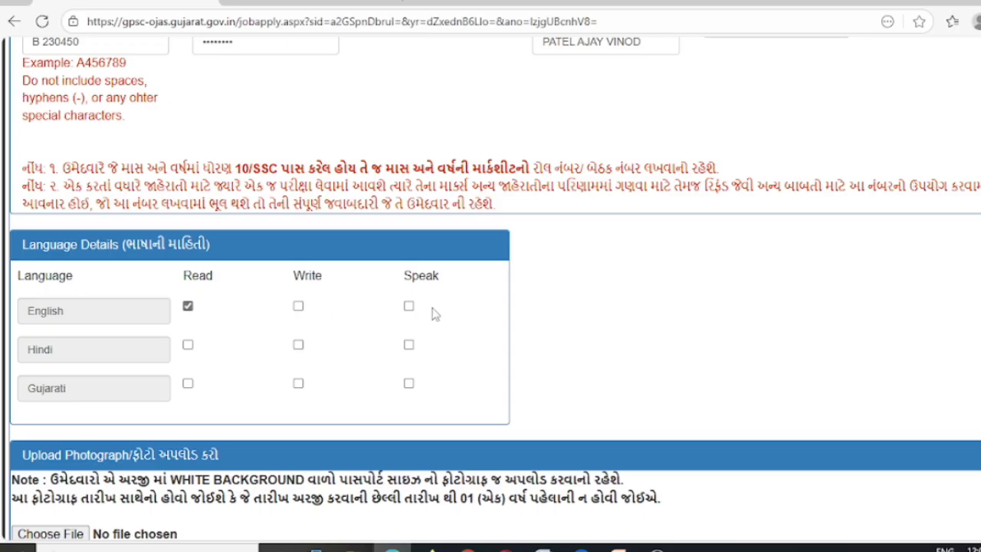
Tick Read, Write and Speak for English, Hindi and Gujarati in Language Details
left_click(408, 306)
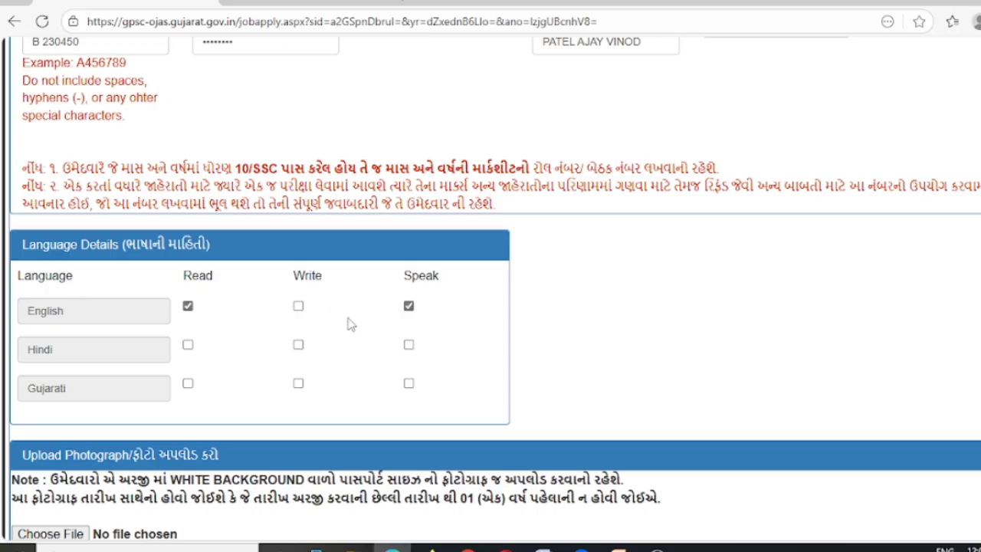
left_click(298, 309)
left_click(188, 345)
left_click(298, 346)
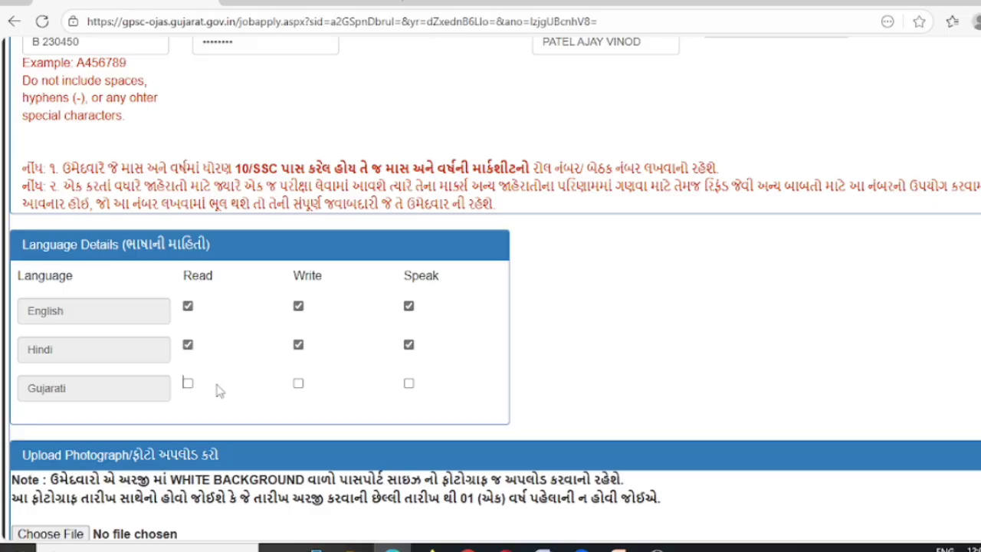
double_click(187, 391)
left_click(187, 385)
left_click(298, 385)
left_click(408, 386)
scroll(459, 412, "down", 2)
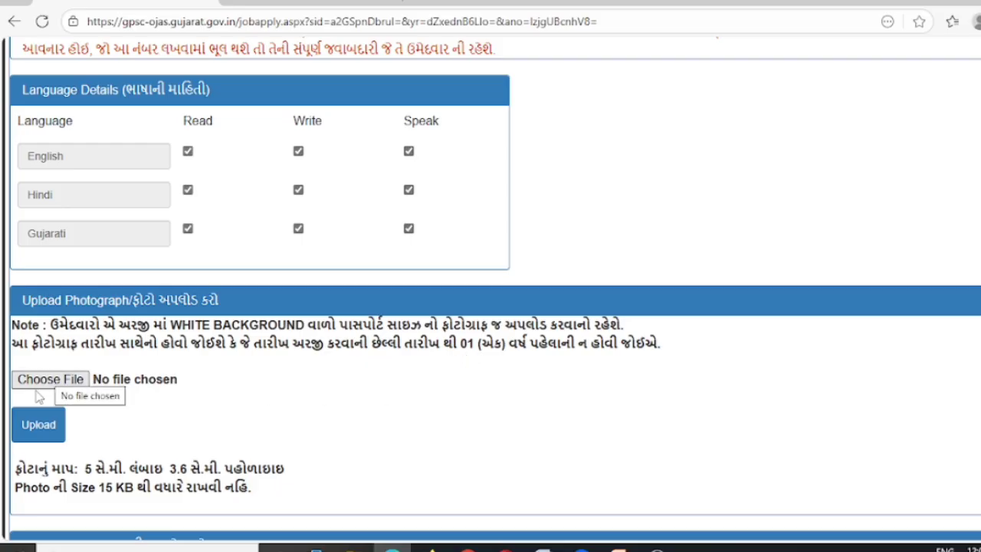
Upload A.jpg from Pictures as the passport-size photograph
left_click(57, 380)
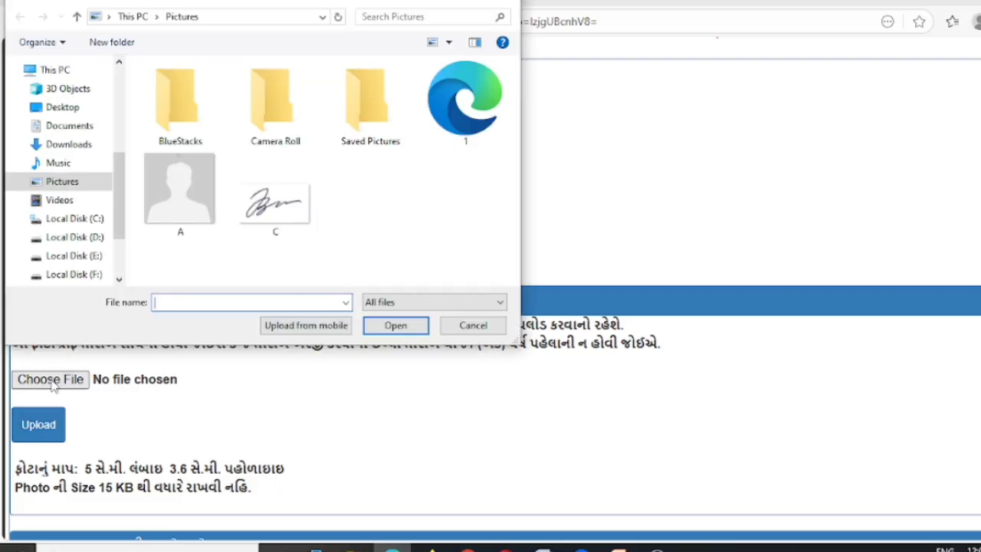
left_click(182, 205)
left_click(396, 325)
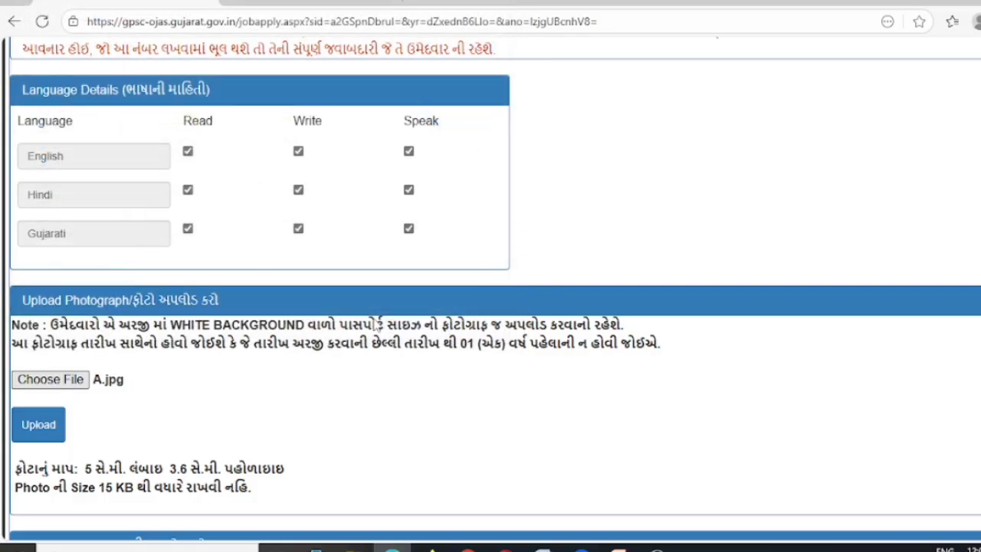
left_click(39, 432)
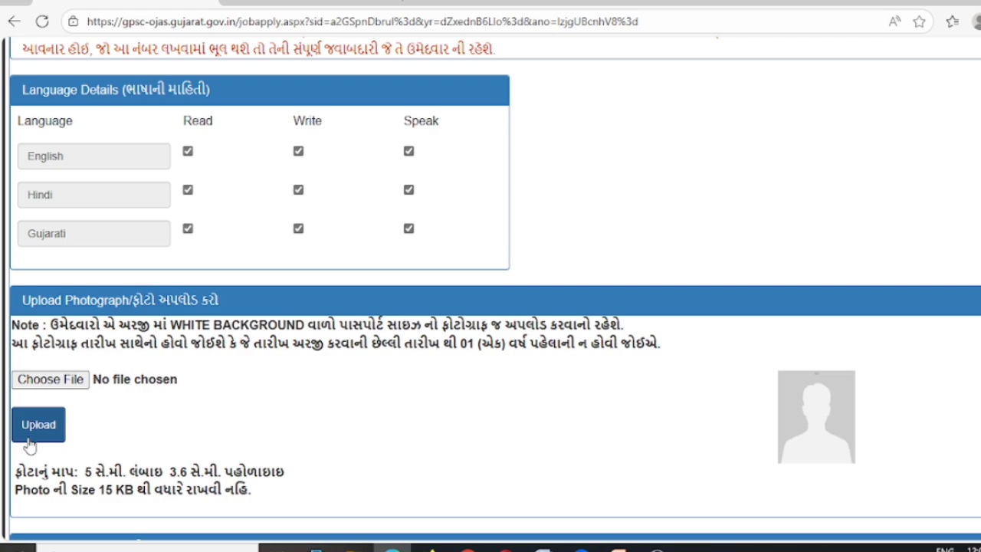
scroll(122, 391, "down", 2)
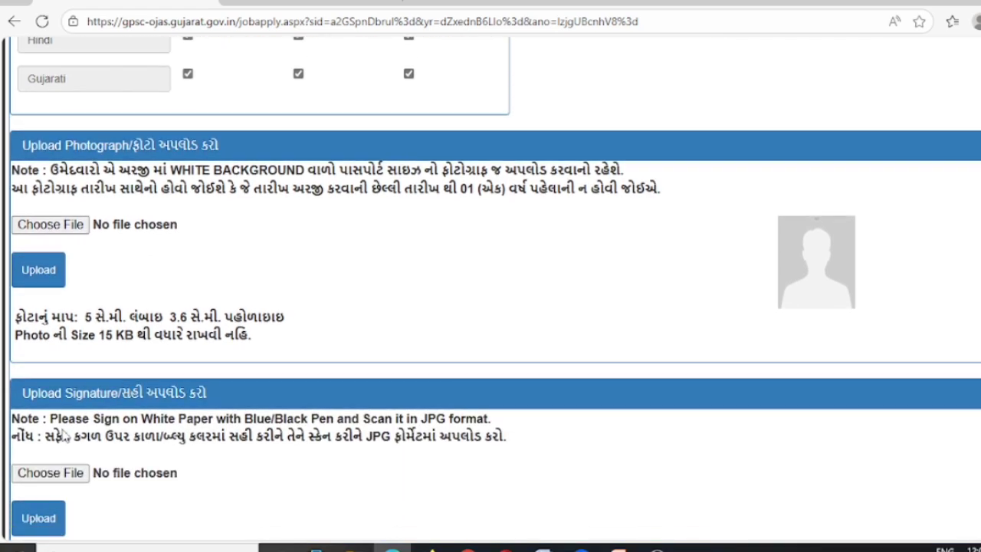
Upload C.jpg as the signature image and check the 15 KB size limit note
left_click(53, 475)
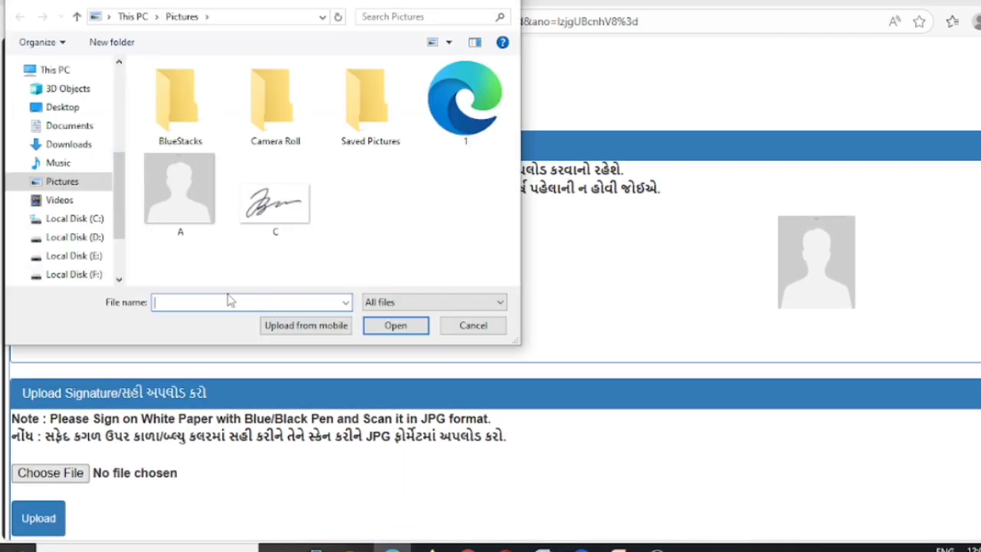
left_click(272, 208)
left_click(378, 327)
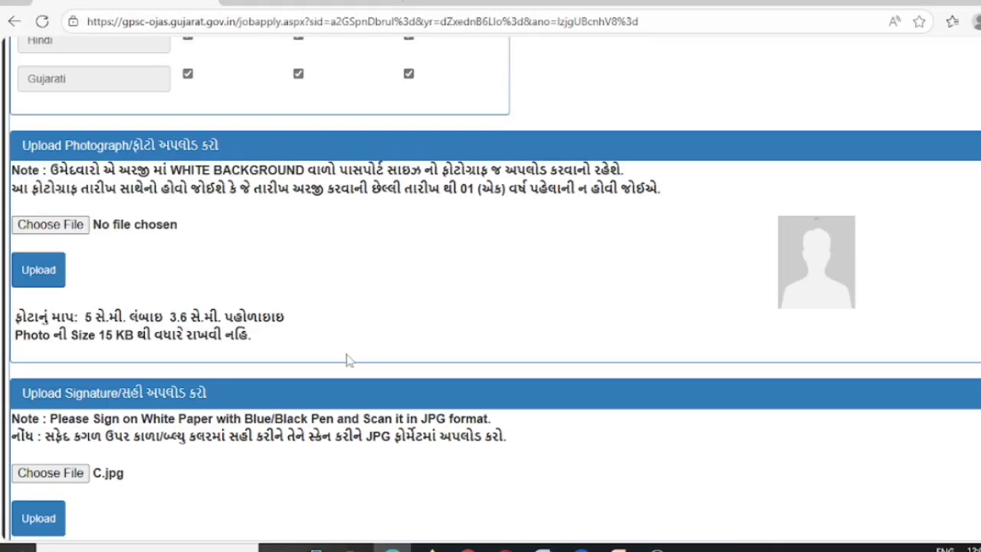
scroll(210, 416, "down", 2)
left_click(25, 371)
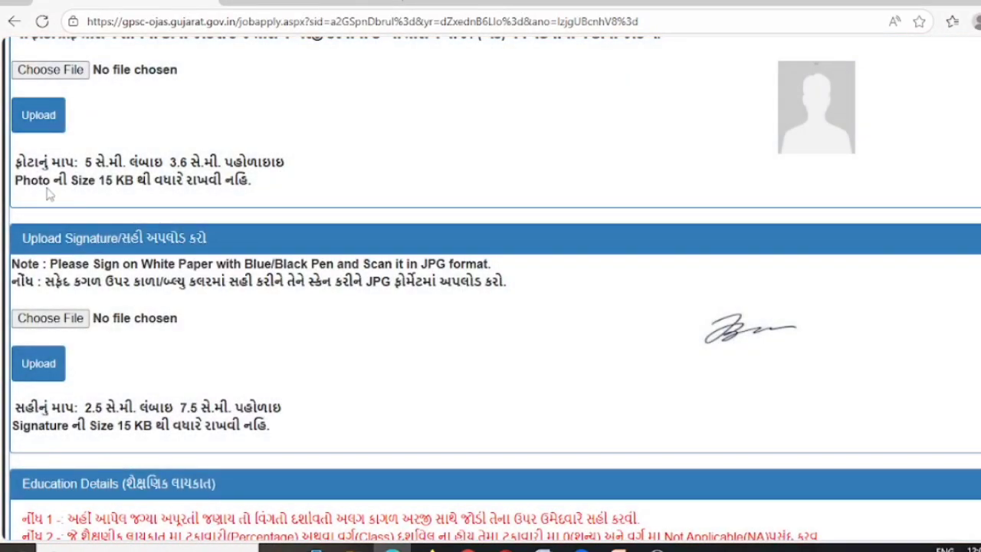
scroll(48, 195, "up", 1)
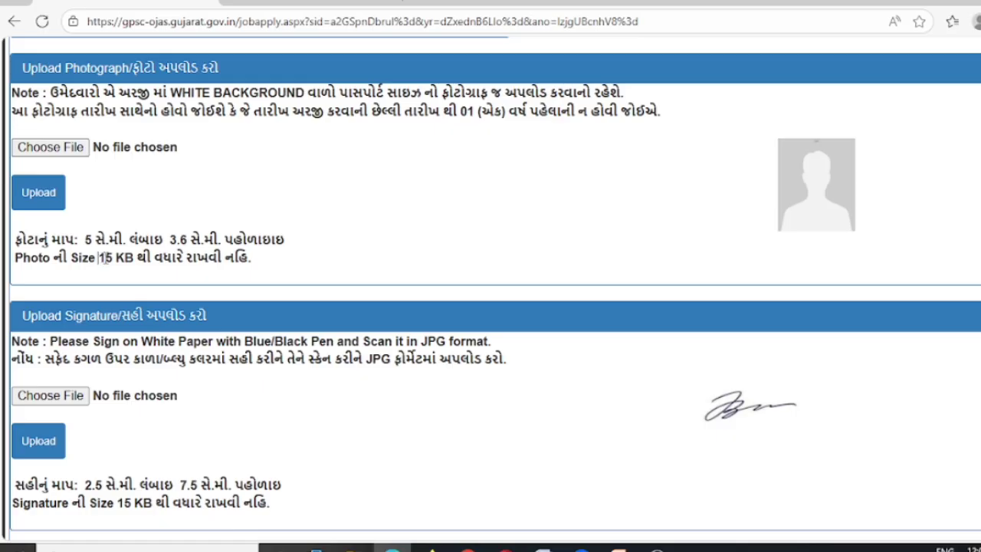
left_click_drag(100, 258, 269, 265)
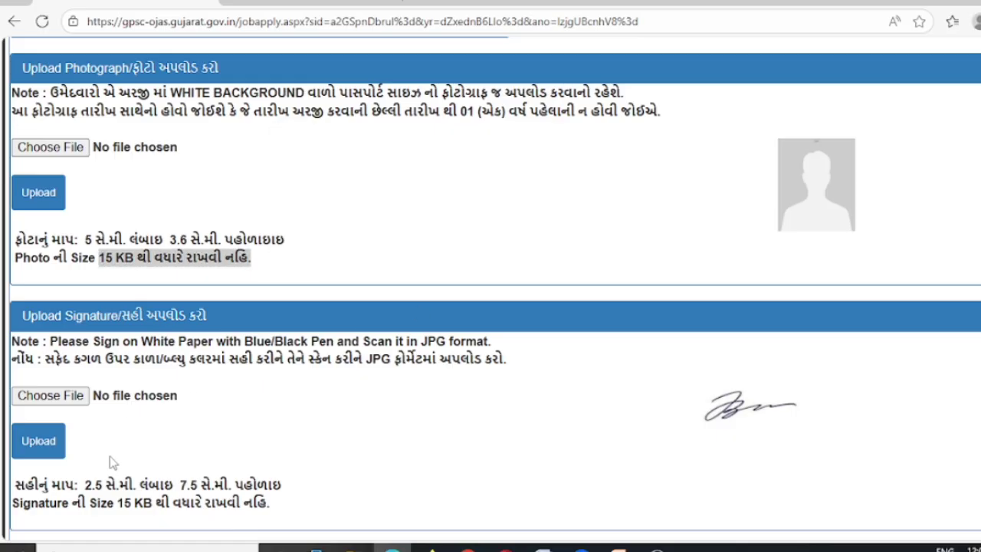
scroll(109, 456, "down", 1)
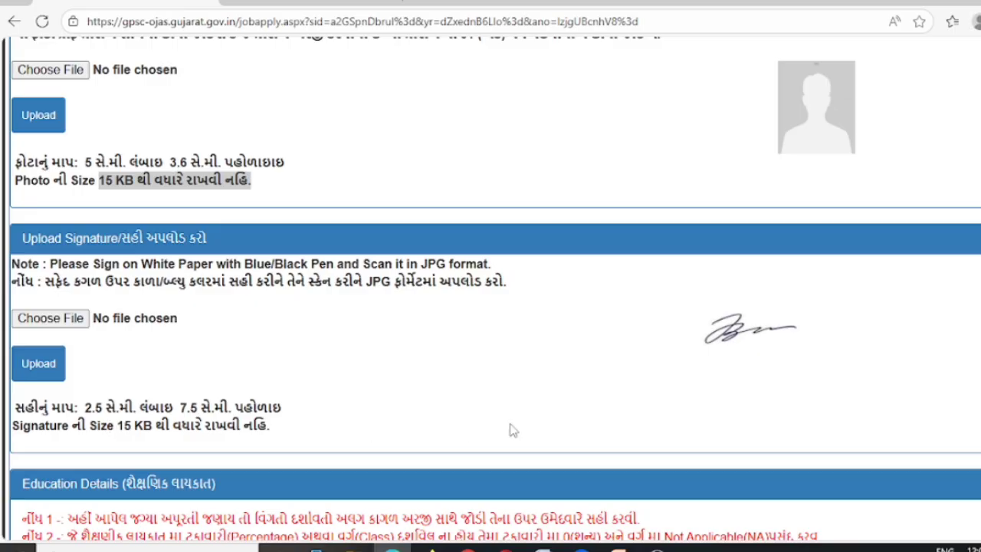
scroll(512, 431, "down", 3)
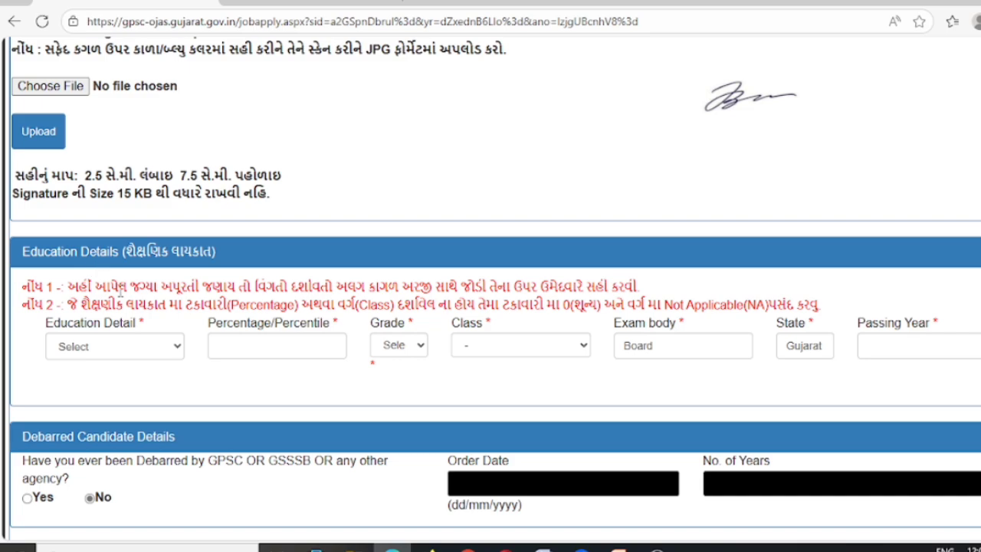
Set education to Graduate Any with 50 percent, grade D and Second class
left_click(117, 349)
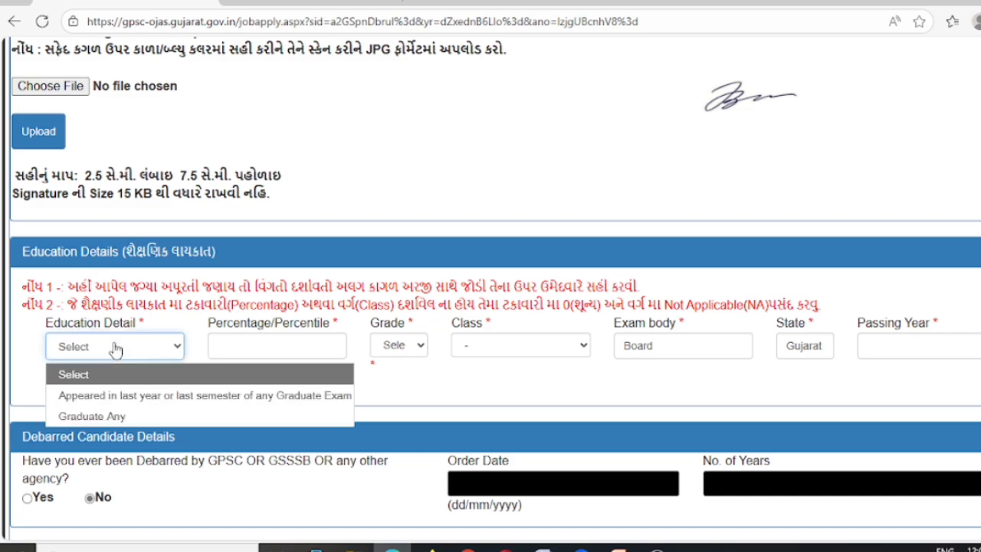
left_click(125, 419)
left_click(284, 345)
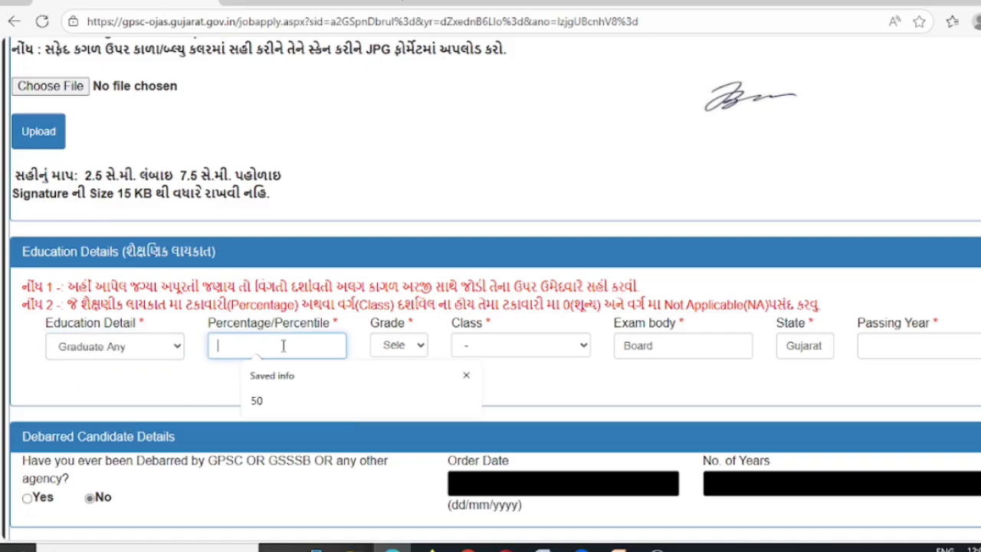
left_click(260, 399)
left_click(406, 350)
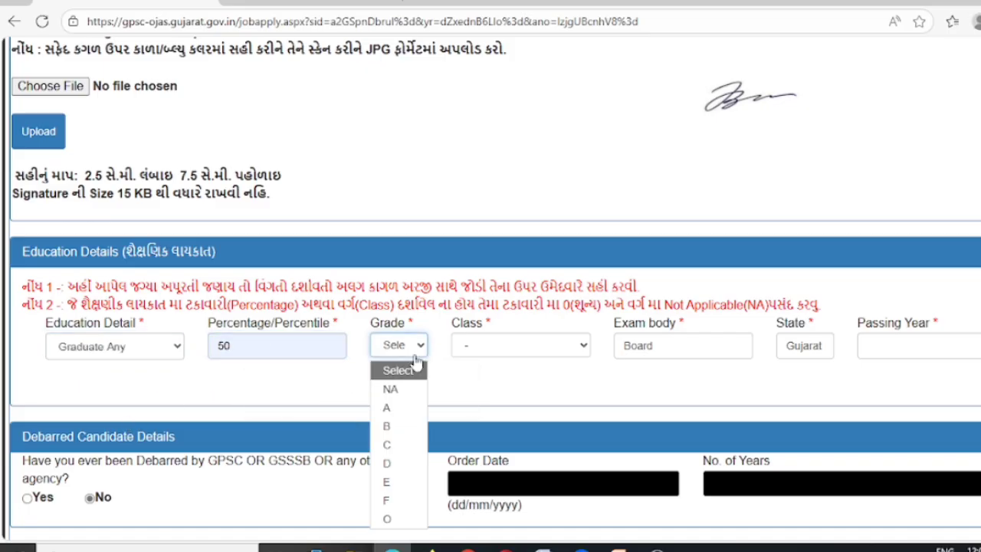
left_click(389, 463)
left_click(490, 346)
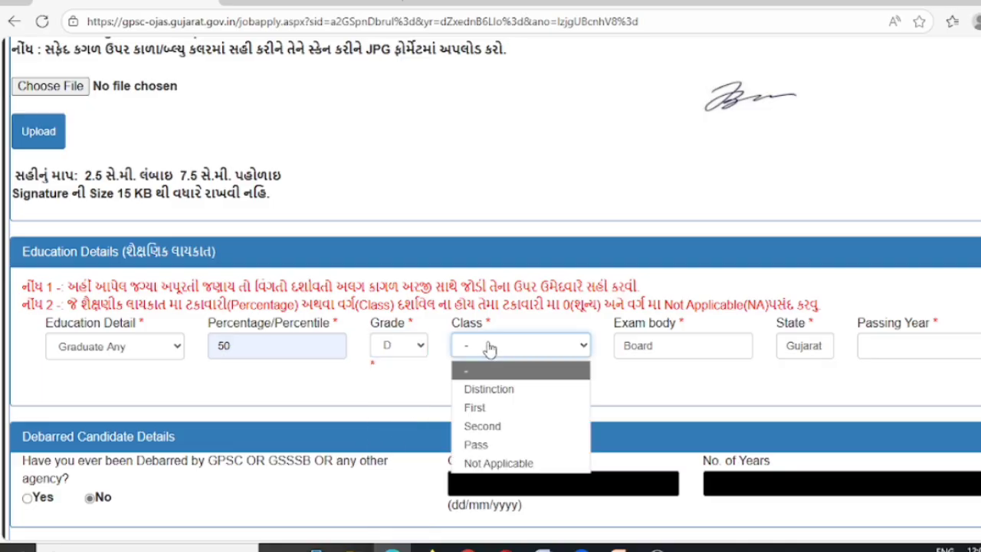
left_click(496, 426)
Enter MSU VADODARA as the exam body and 2014 as the passing year
double_click(648, 346)
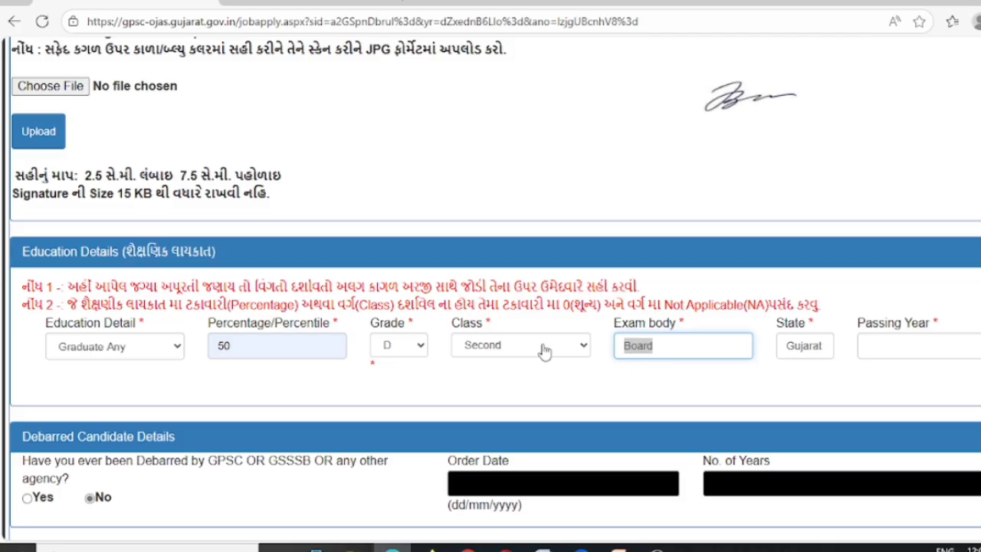
type("MSU VADODARA")
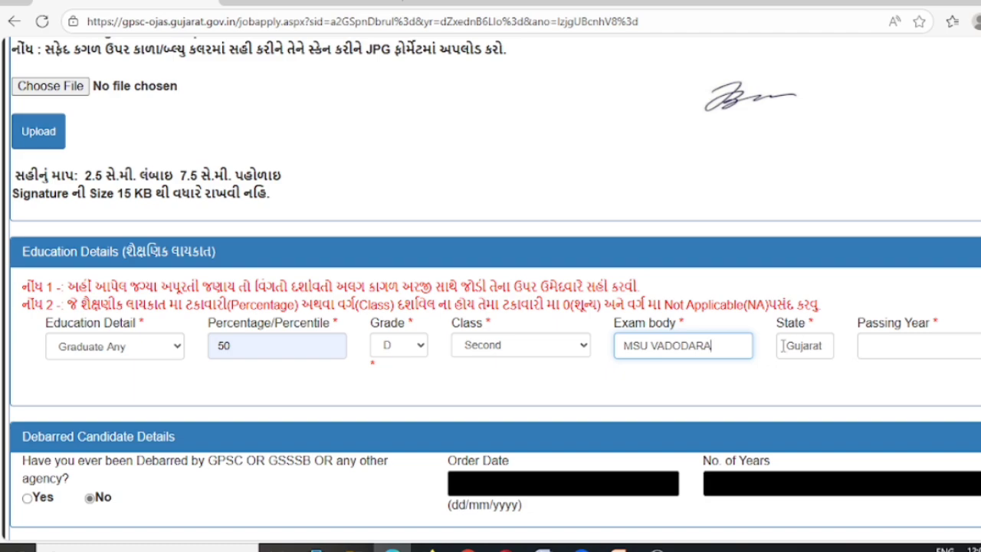
left_click(881, 352)
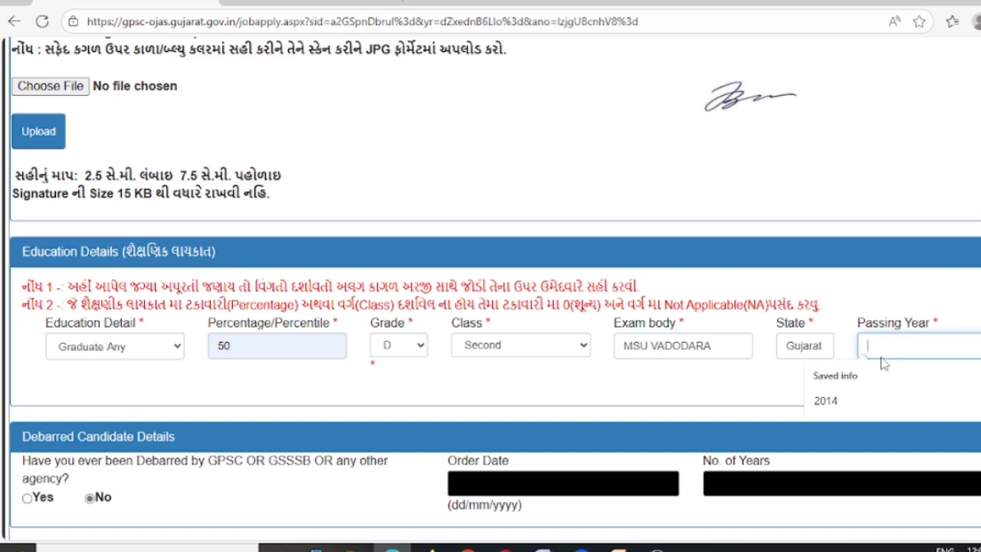
left_click(826, 403)
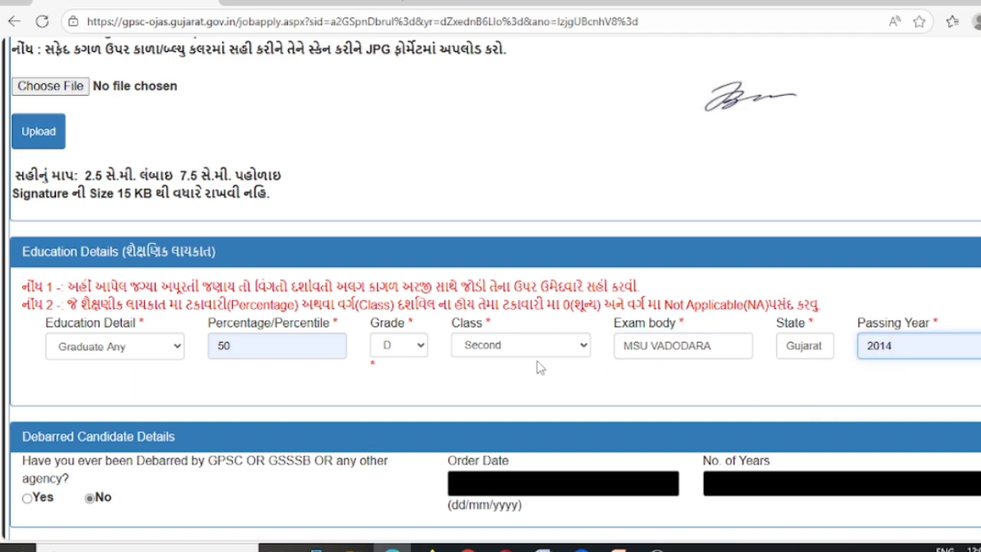
scroll(537, 368, "down", 2)
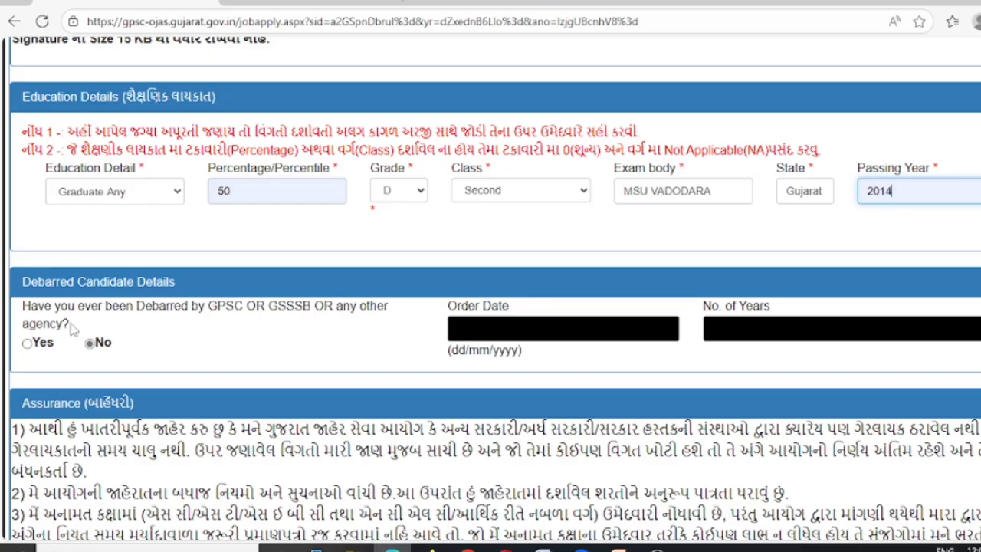
Clear the stray text selection and answer Yes to the Assurance declaration
left_click_drag(75, 326, 14, 312)
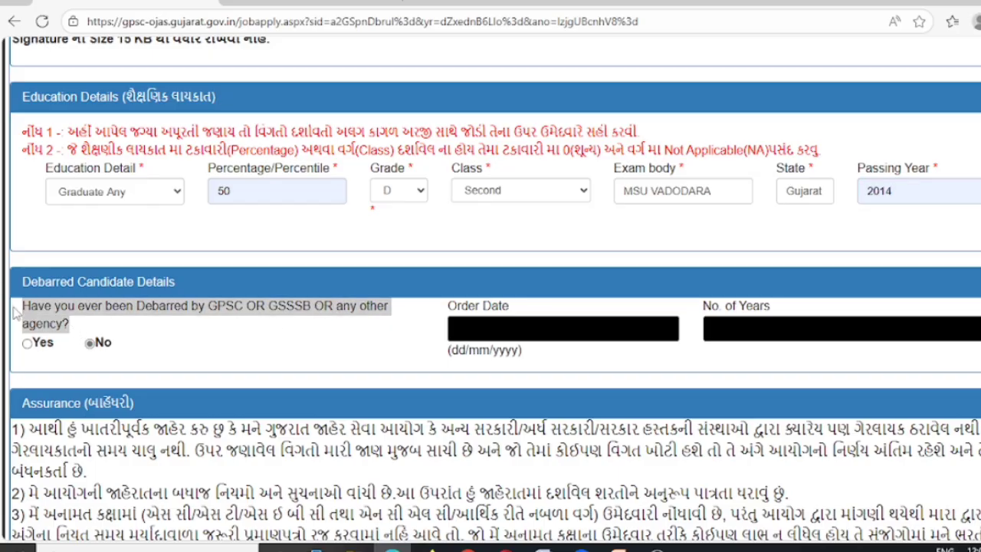
left_click(233, 347)
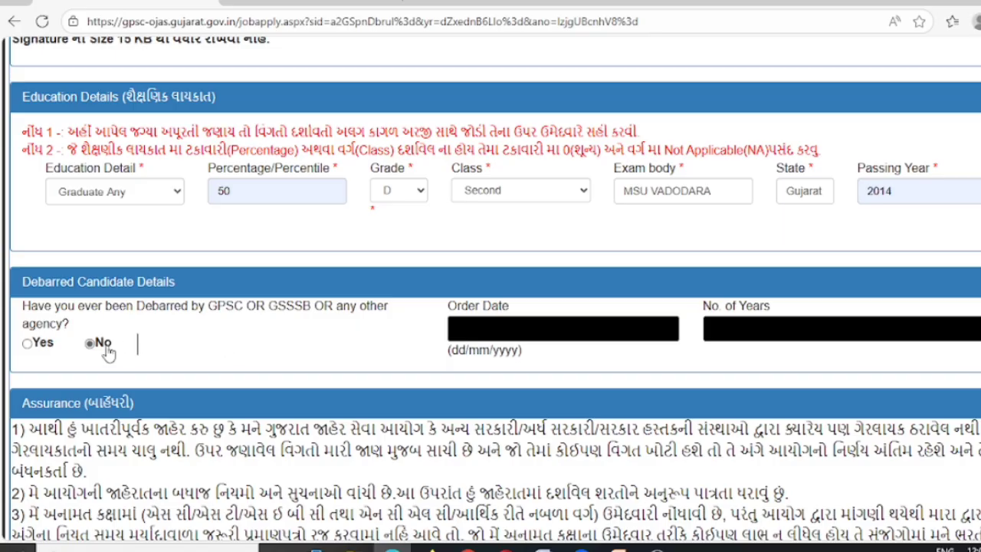
scroll(204, 352, "down", 3)
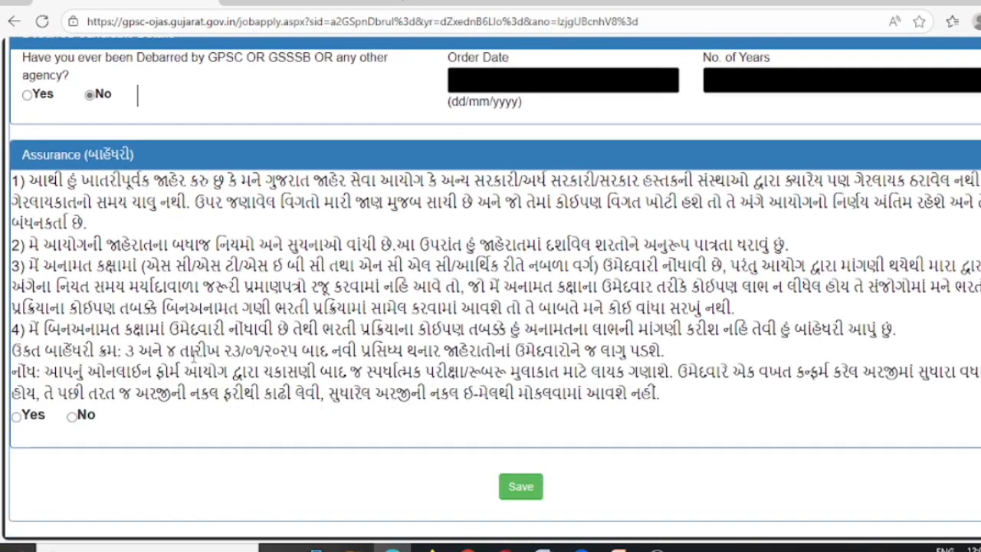
left_click(16, 417)
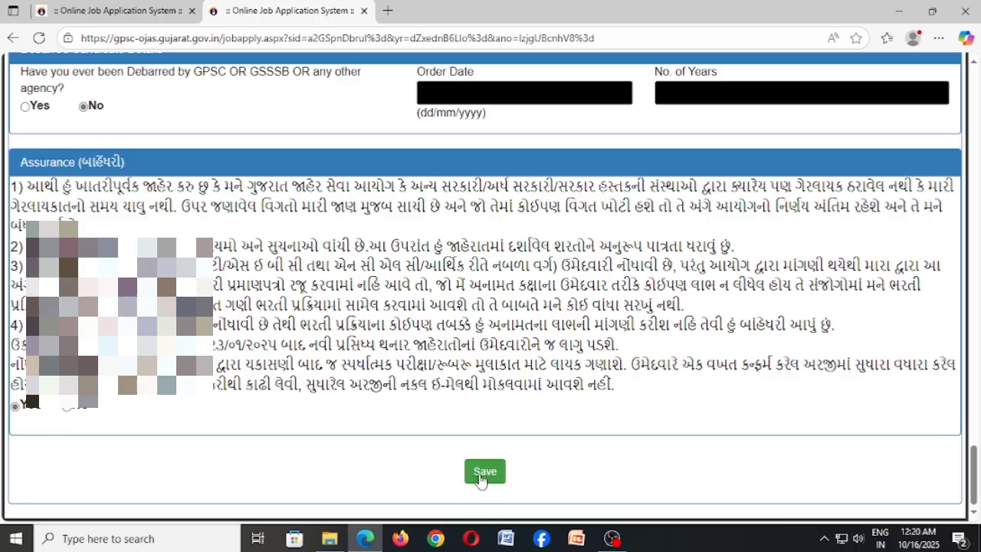
Save the application and select the receipt details to keep a copy in Word
left_click(485, 471)
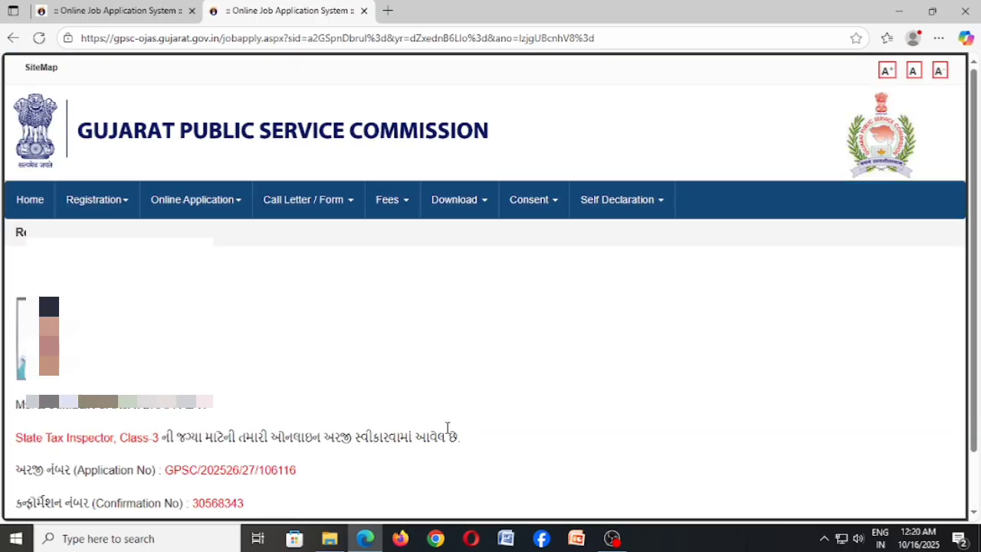
scroll(372, 339, "down", 1)
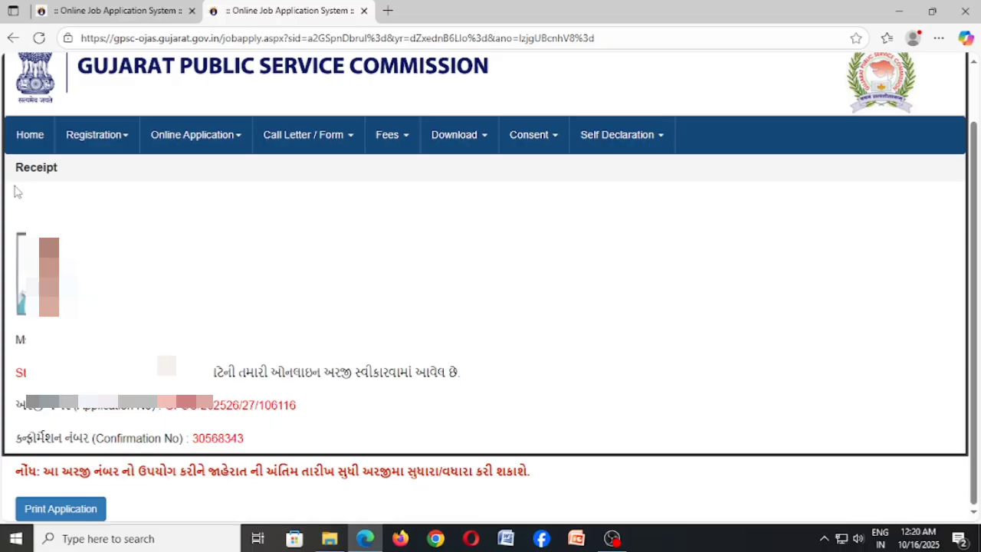
left_click_drag(15, 164, 116, 518)
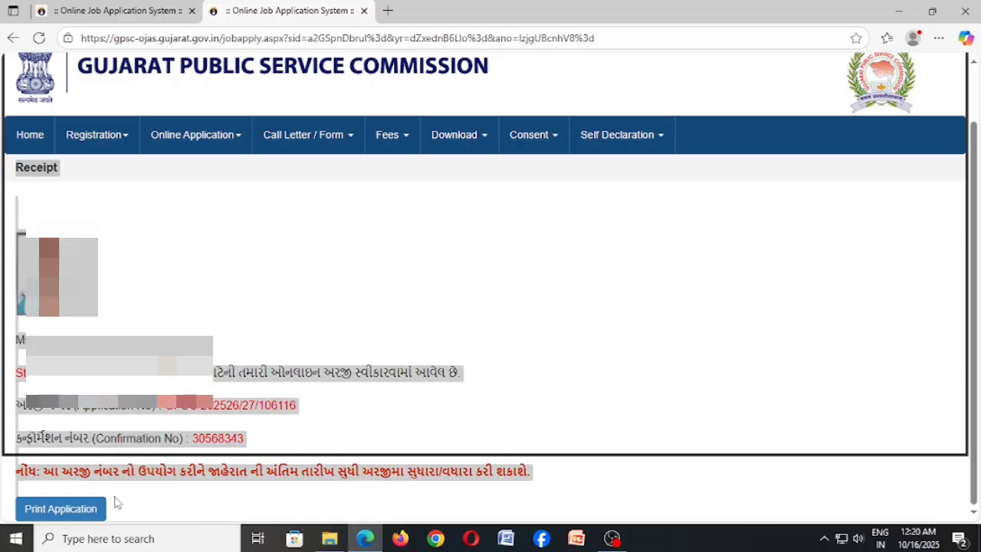
left_click(506, 537)
Copy the application number from the receipt
left_click(162, 405)
left_click_drag(163, 404, 299, 412)
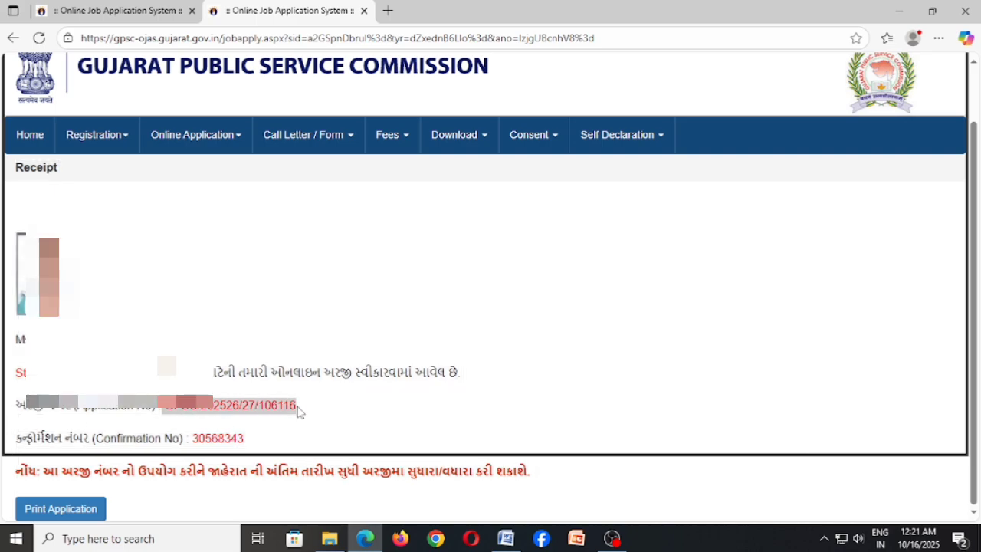
key("ctrl+c")
mouse_move(191, 124)
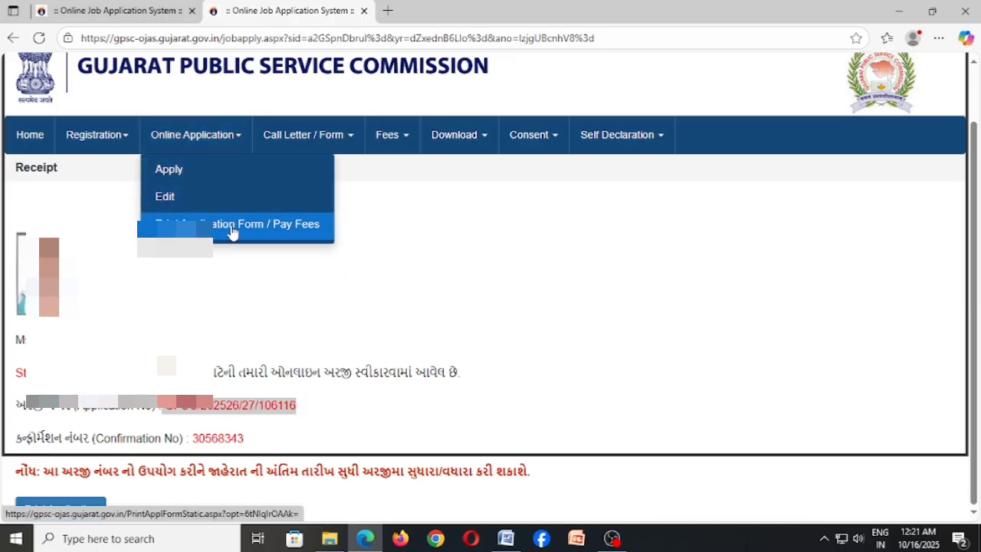
Open Print Application Form / Pay Fees with the GPSC/202526/27 State Tax Inspector, Class-3 advertisement selected
left_click(272, 224)
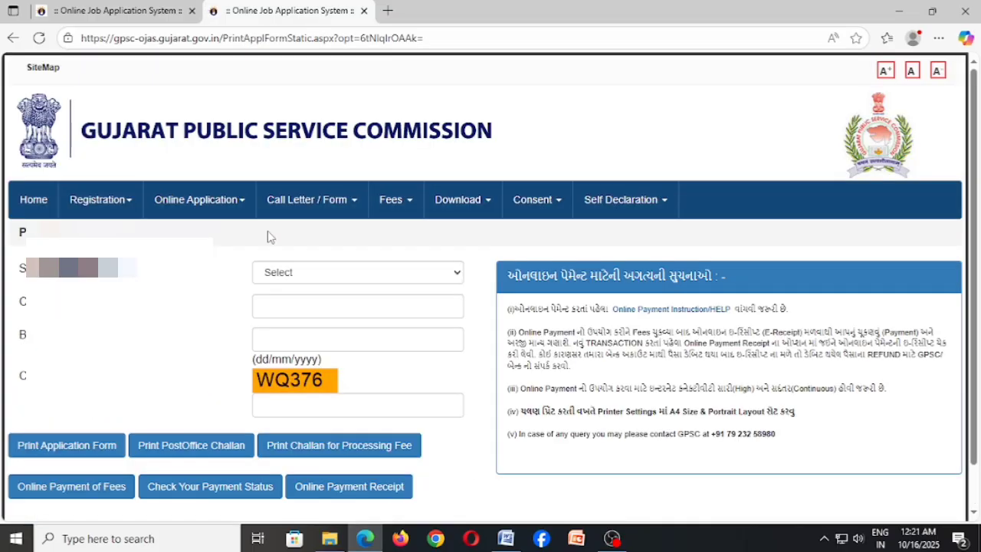
left_click(276, 278)
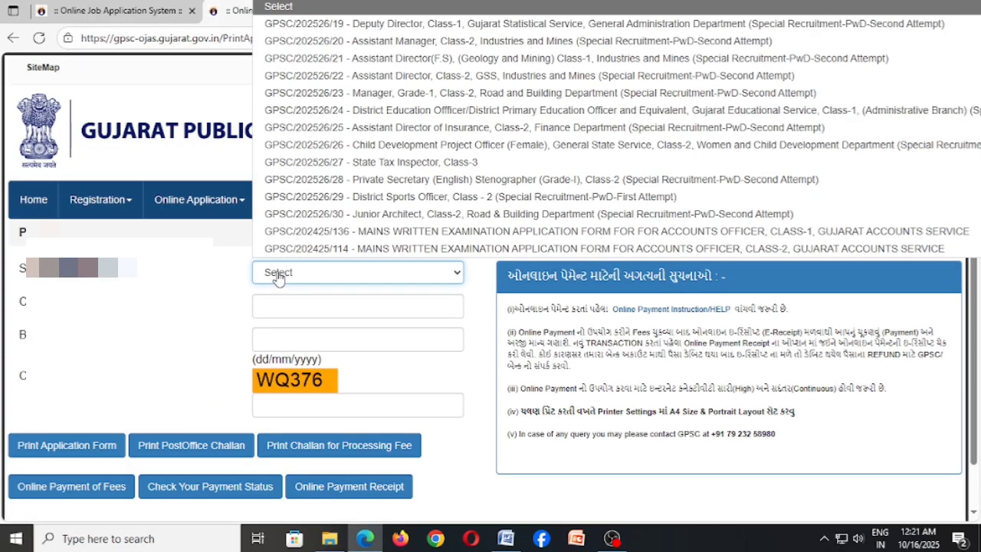
left_click(362, 168)
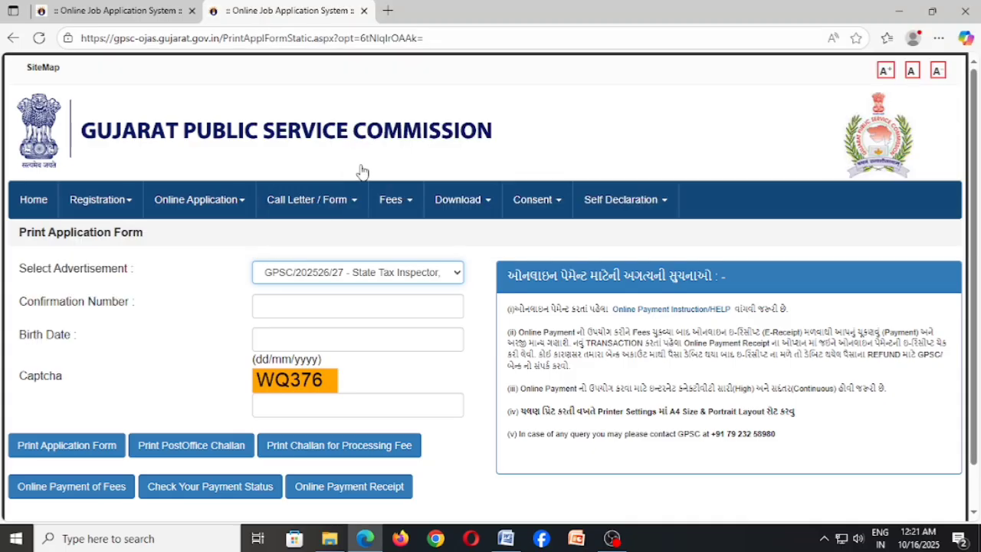
Copy the confirmation number from the Word receipt for the print form
left_click(264, 305)
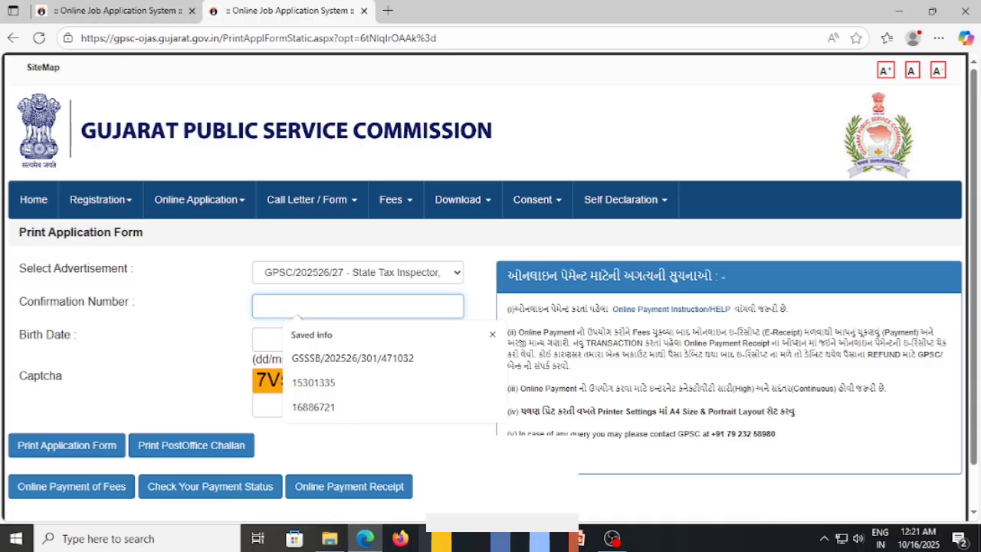
mouse_move(506, 539)
left_click(506, 468)
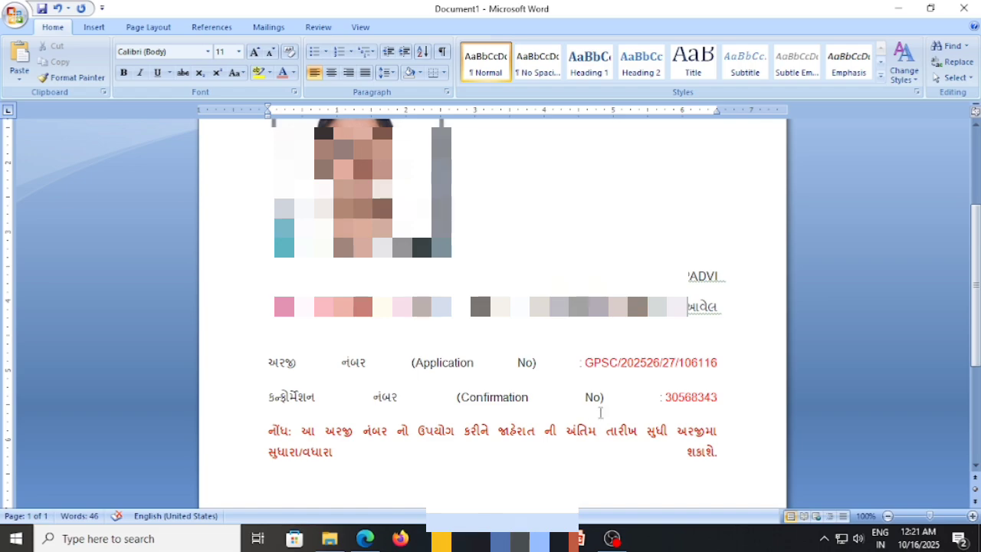
left_click_drag(708, 405, 734, 407)
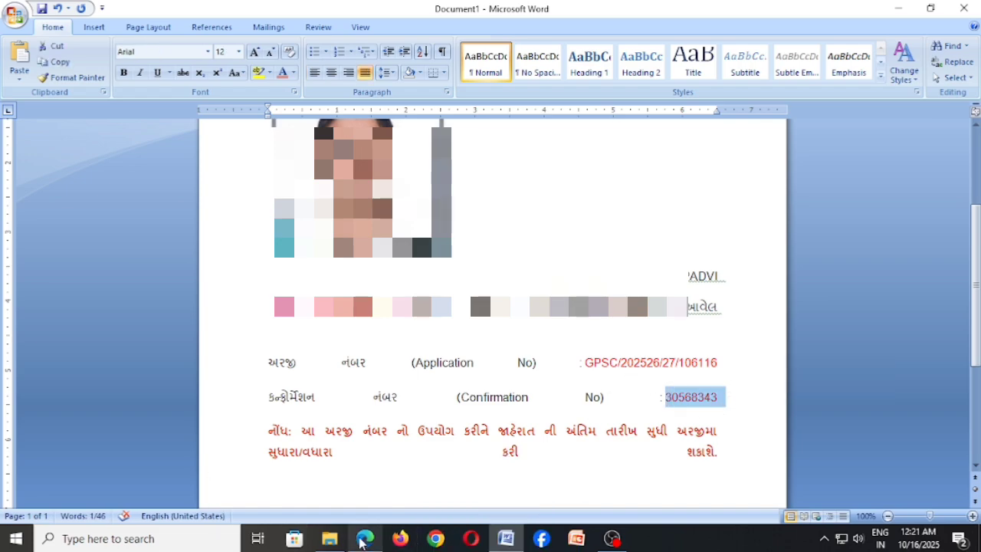
left_click(365, 538)
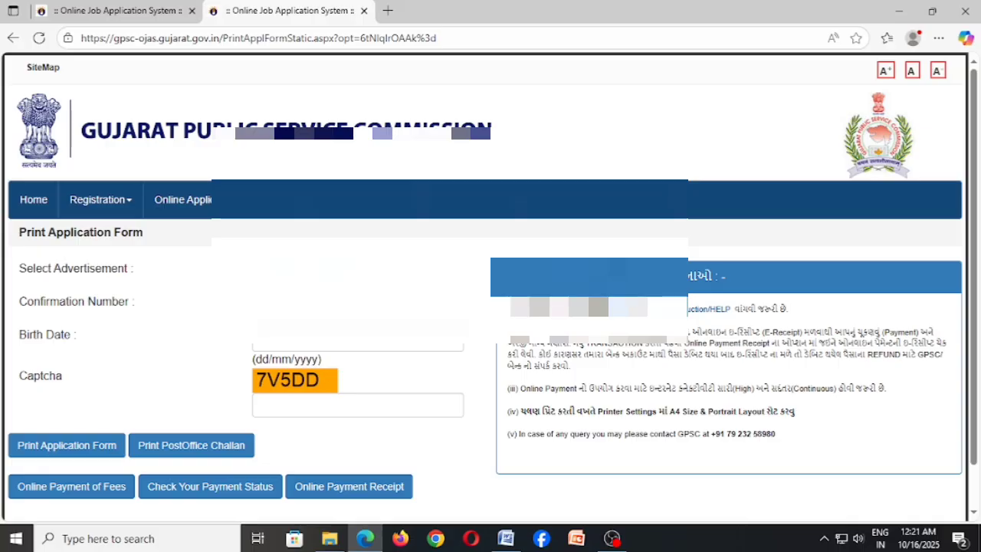
Paste the confirmation number, enter the birth date and captcha, and attempt online fee payment
key("ctrl+v")
left_click(259, 339)
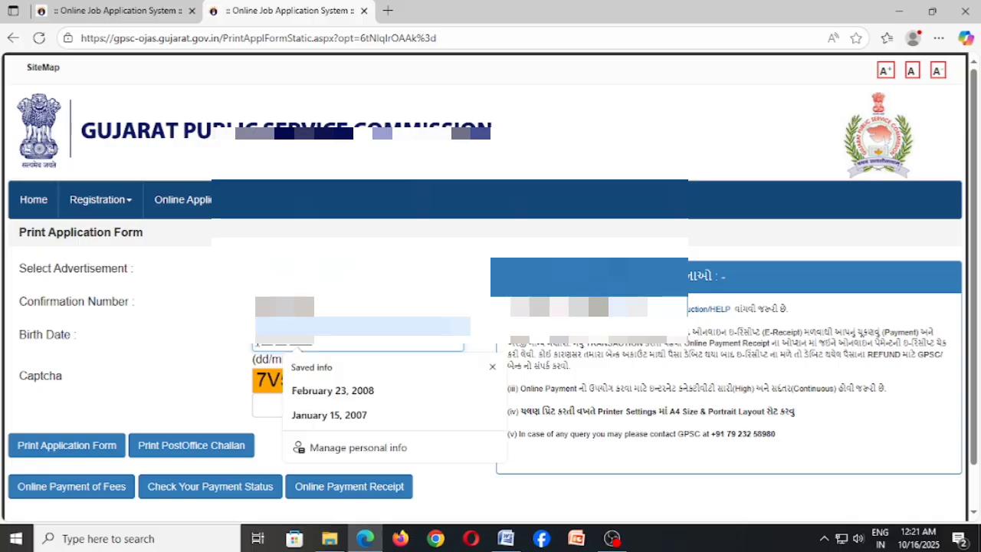
type("001")
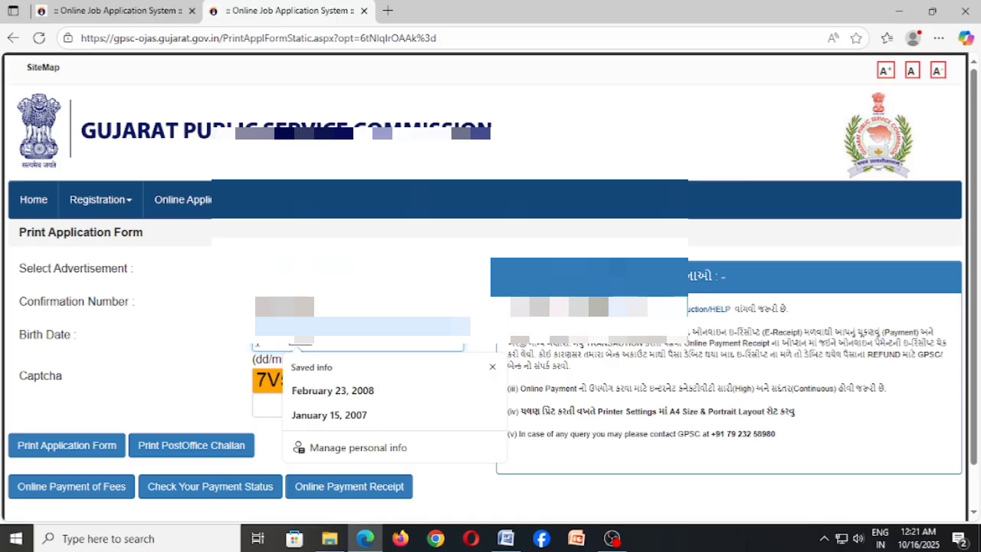
type("07")
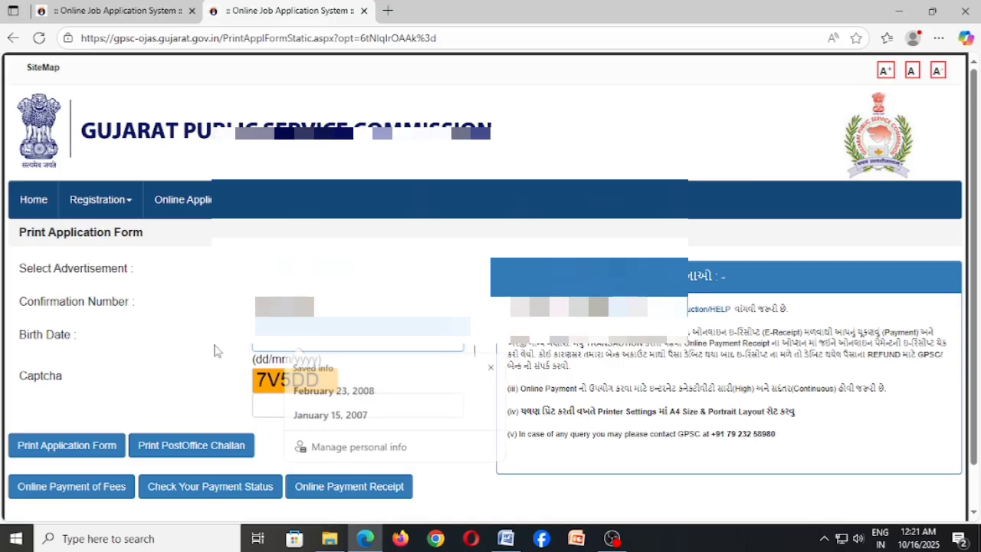
left_click(262, 405)
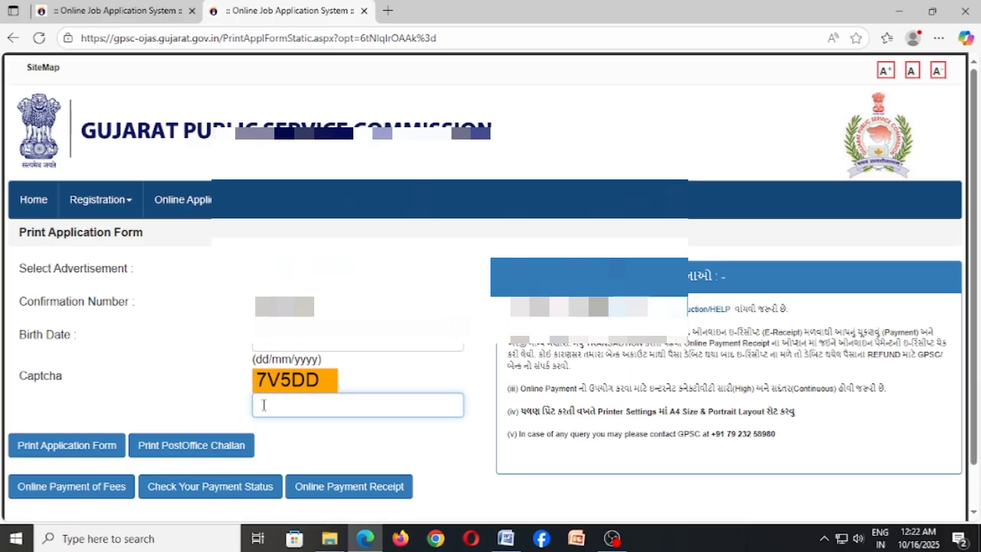
type("7V5DD")
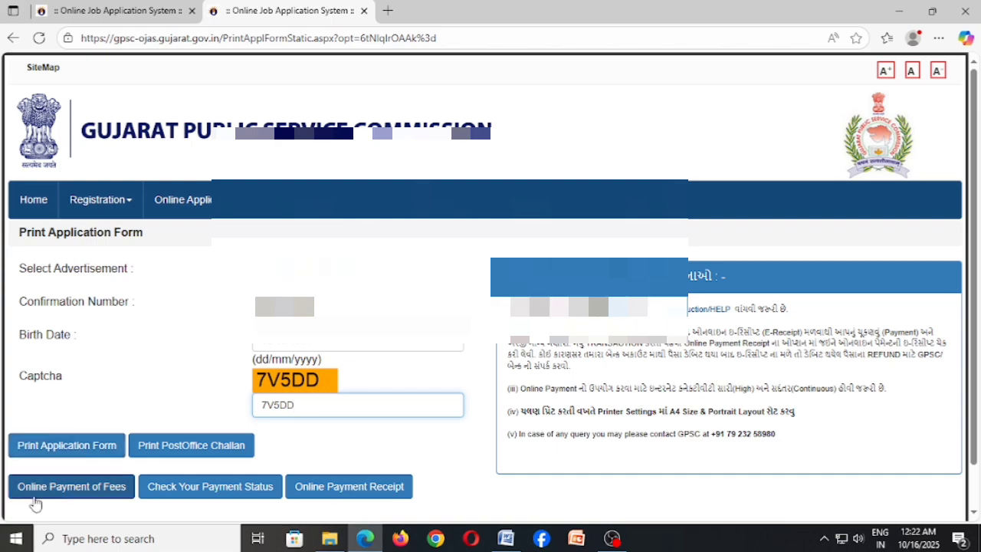
left_click(76, 495)
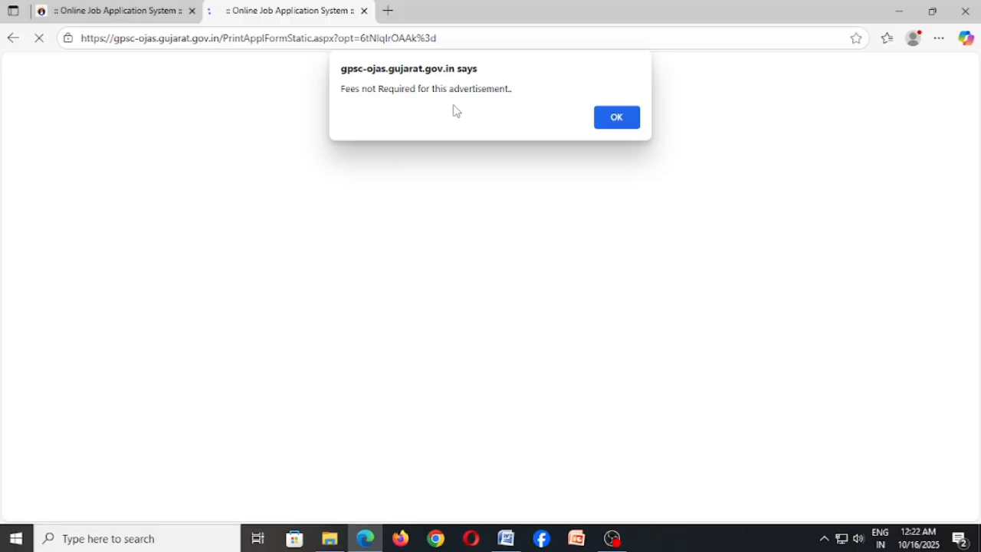
Dismiss the fees notice, retype the refreshed captcha after the rejection, and request the printable application form
left_click(613, 119)
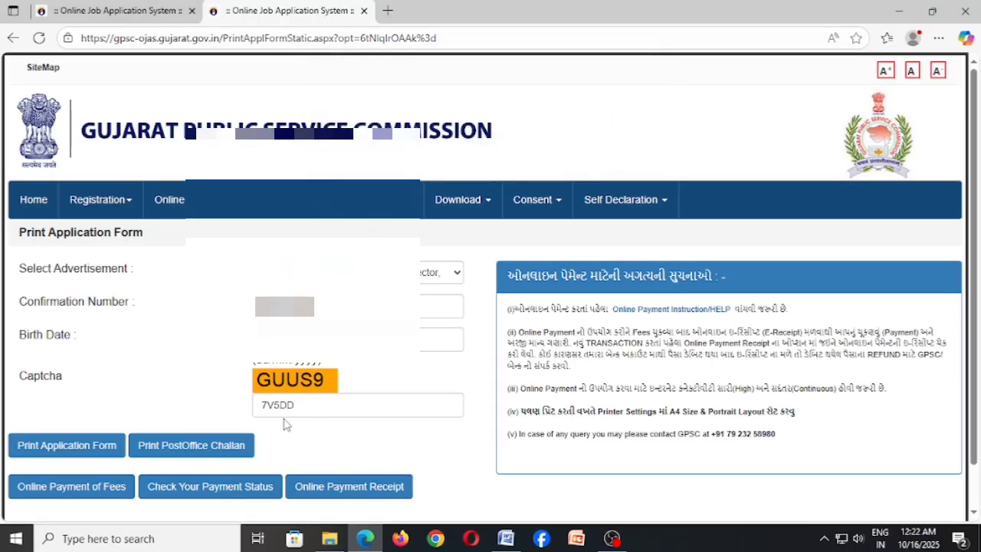
left_click(76, 447)
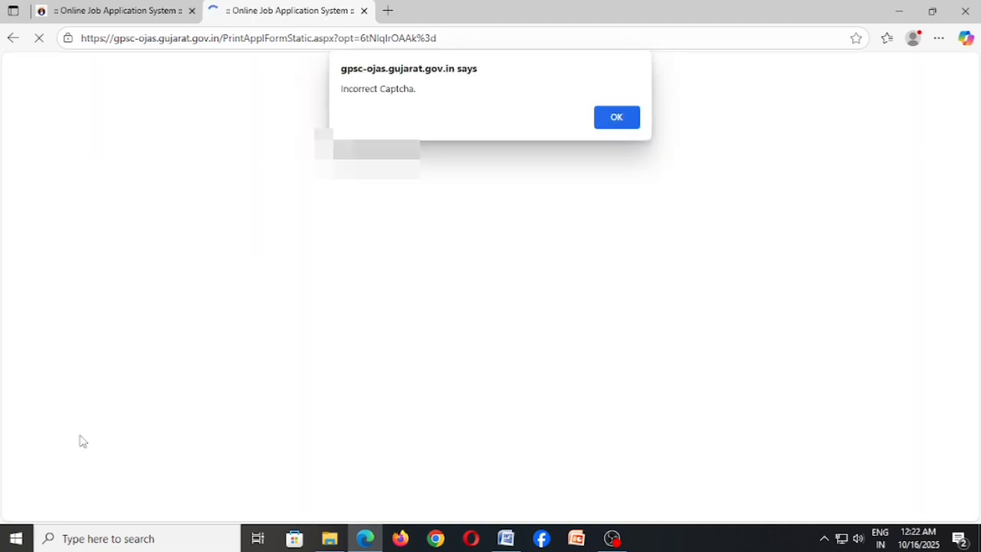
key("Return")
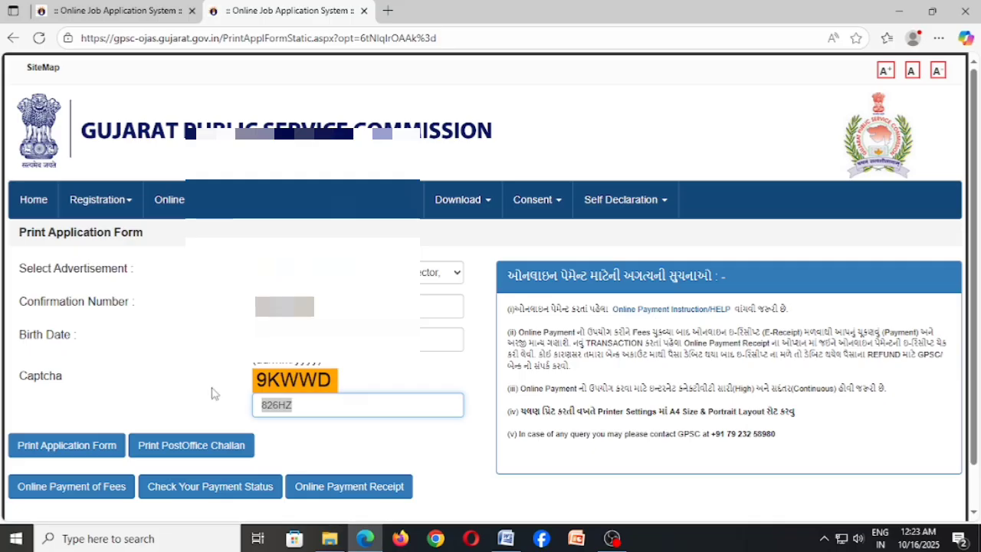
type("9KWWD")
left_click(70, 446)
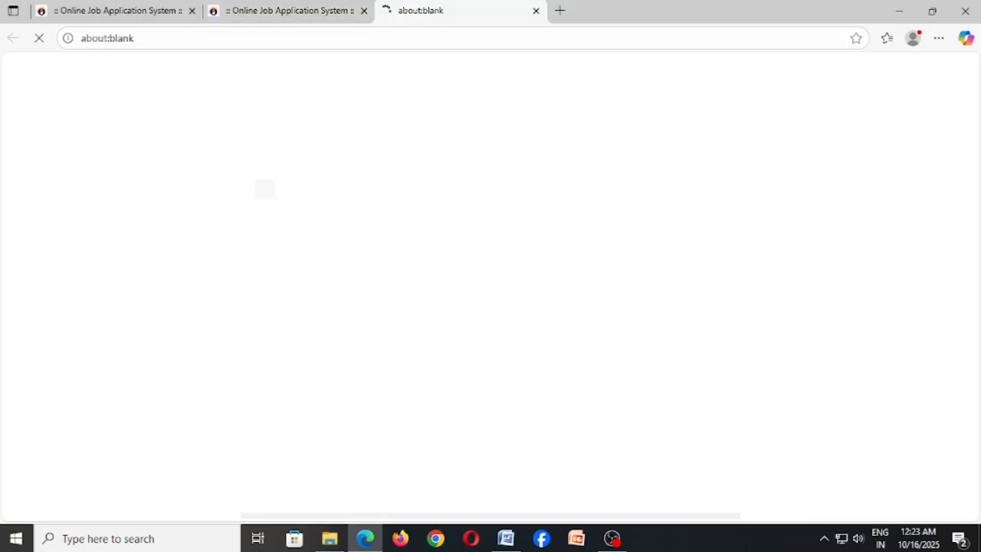
Scroll through both pages of the AppForm PDF, then back up to page 1
scroll(321, 269, "down", 10)
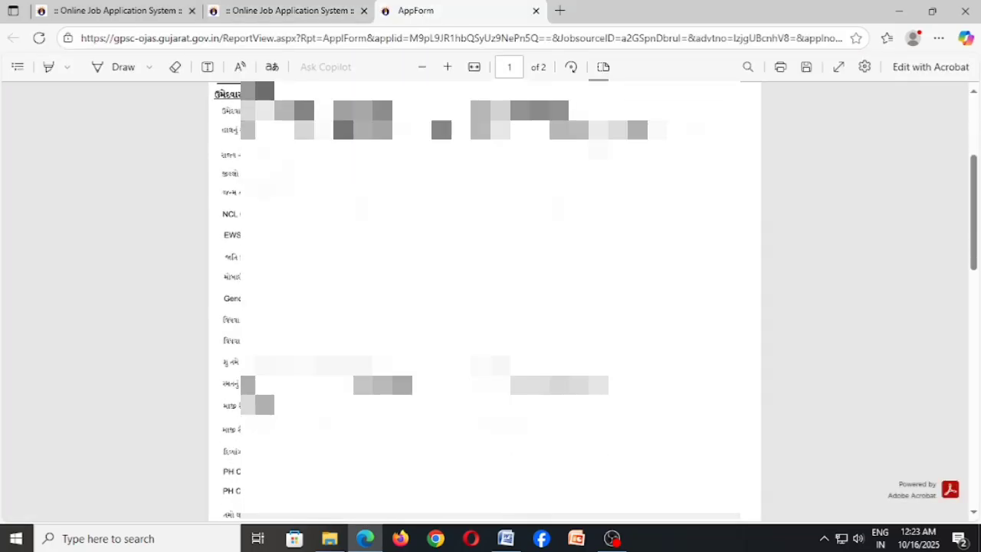
scroll(713, 152, "down", 10)
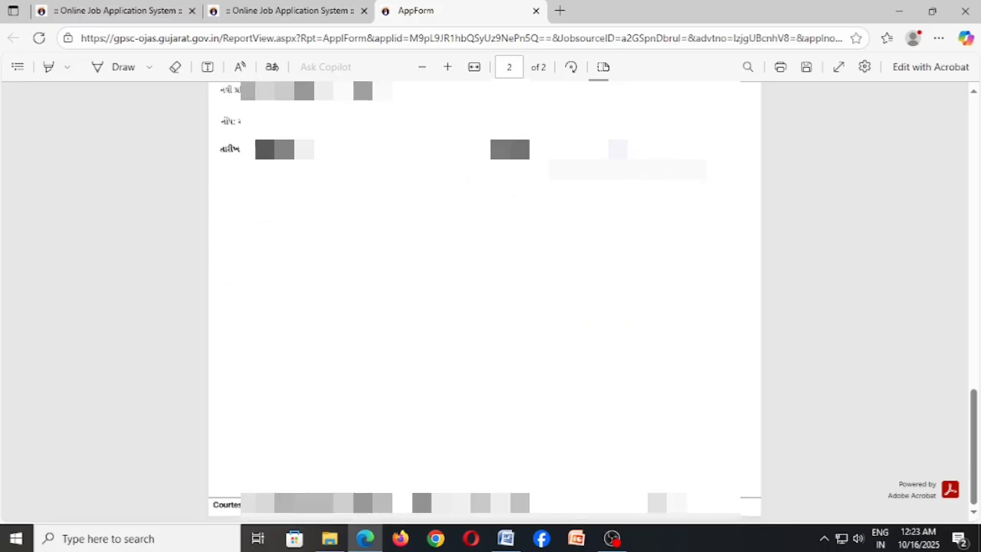
scroll(485, 299, "up", 15)
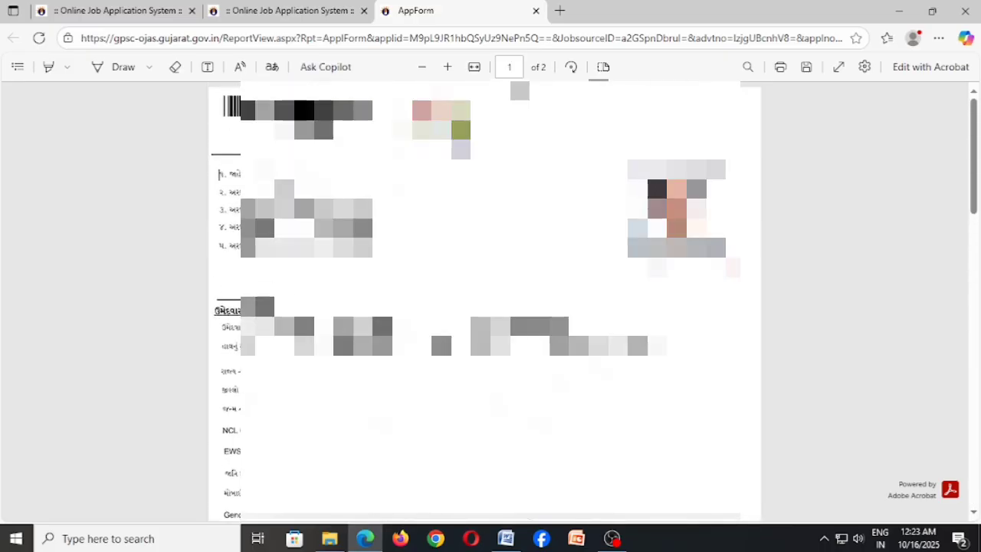